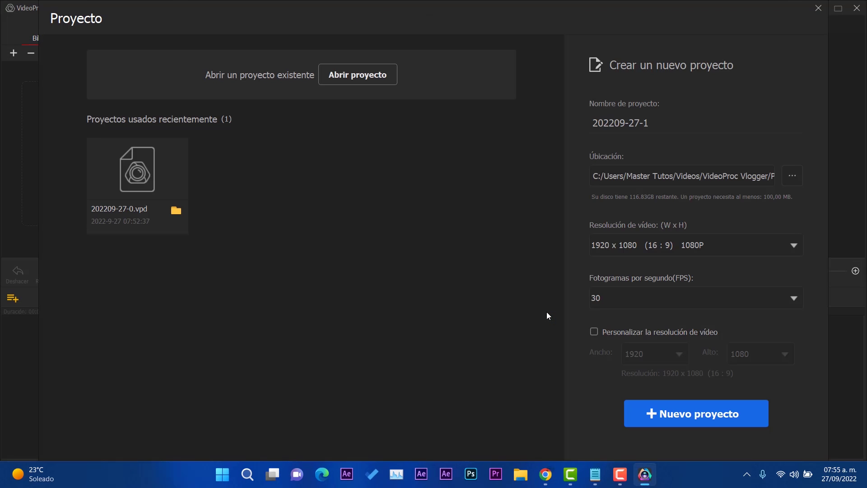
Create the 1920 x 1080, 30 FPS project 202209-27-1 and import the six video clips into the media library
{"action": "left_click", "coordinate": [728, 419]}
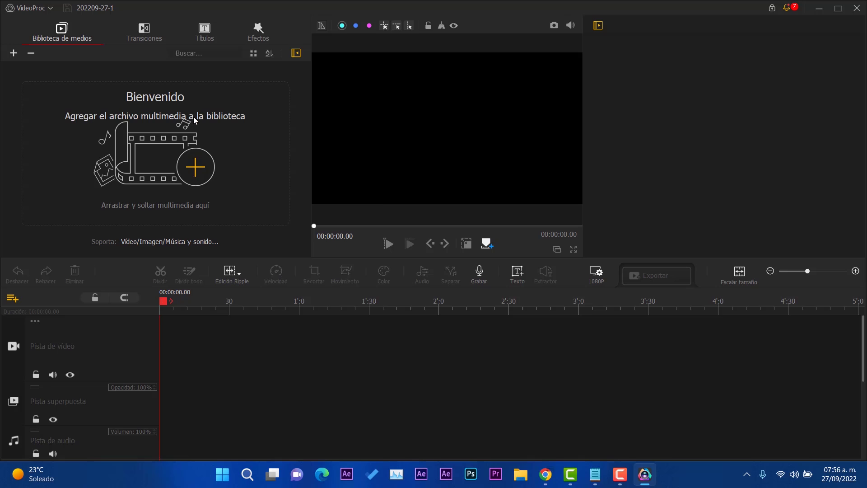
{"action": "left_click", "coordinate": [195, 162]}
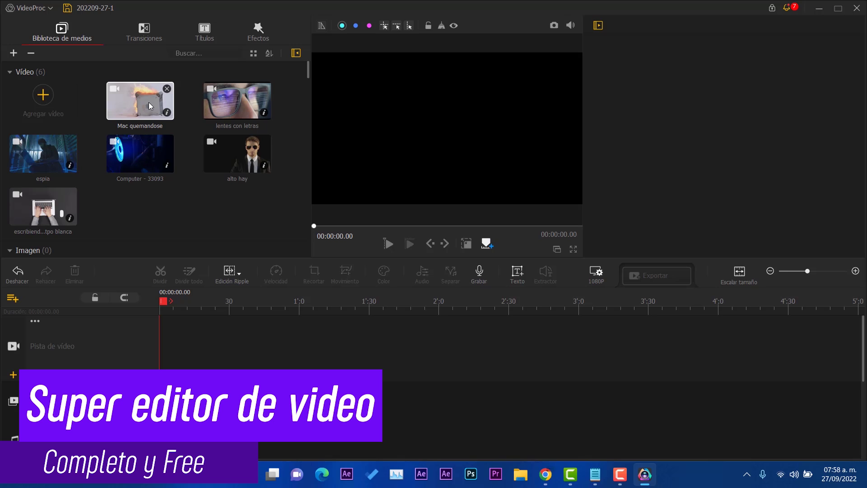
Place Mac quemandose, lentes con letras, Computer - 33093, alto hay, escribiendo latpo blanca and espia one after another on the video track
{"action": "left_click_drag", "start_coordinate": [134, 105], "coordinate": [175, 353]}
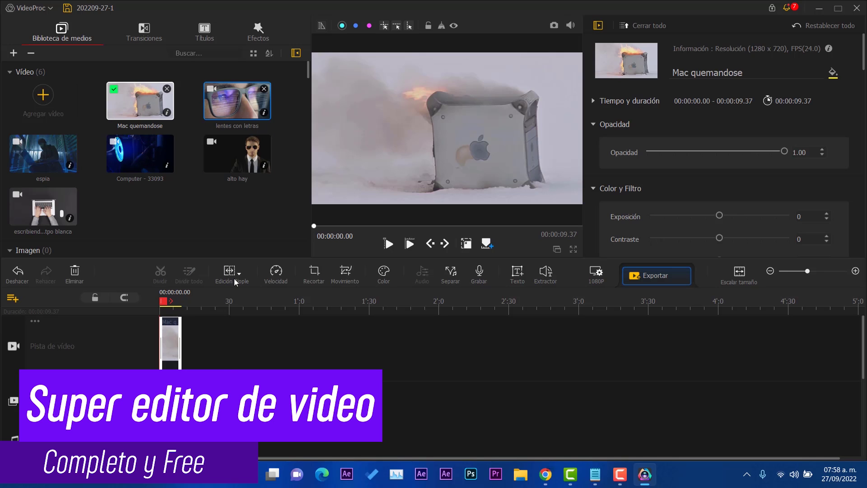
{"action": "left_click_drag", "start_coordinate": [234, 105], "coordinate": [229, 359]}
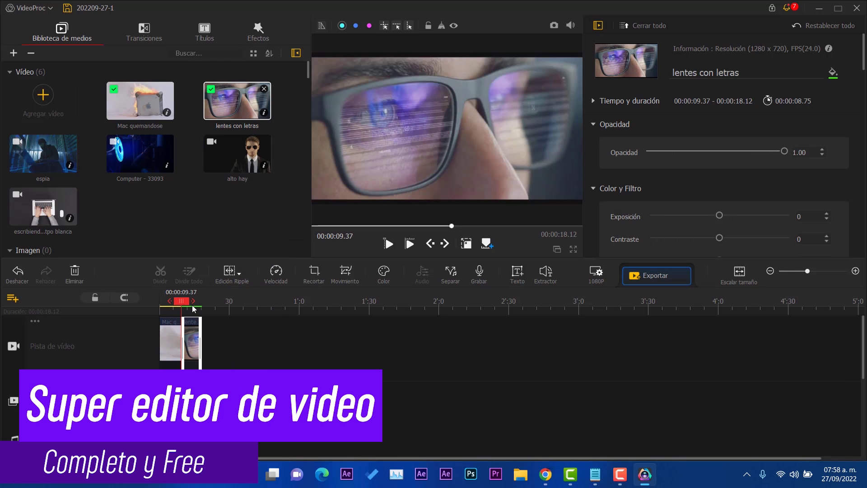
{"action": "left_click_drag", "start_coordinate": [188, 305], "coordinate": [201, 307]}
{"action": "left_click_drag", "start_coordinate": [160, 156], "coordinate": [226, 368]}
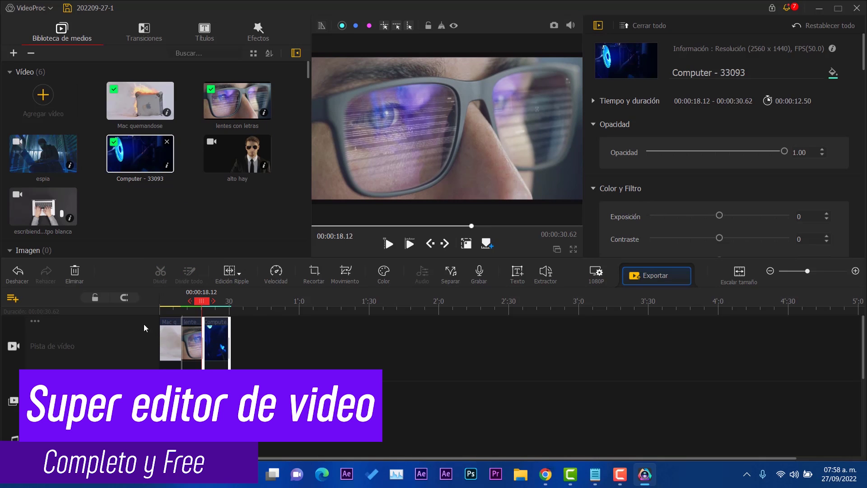
{"action": "left_click_drag", "start_coordinate": [232, 162], "coordinate": [262, 353]}
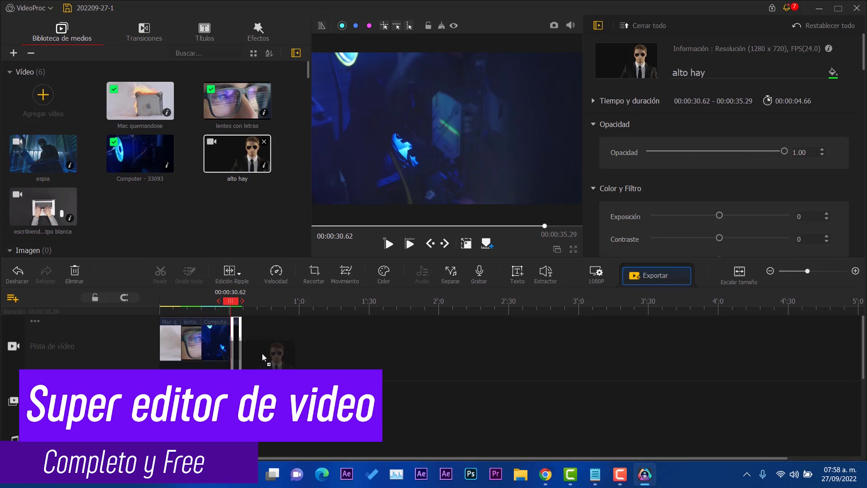
{"action": "left_click_drag", "start_coordinate": [43, 207], "coordinate": [265, 364]}
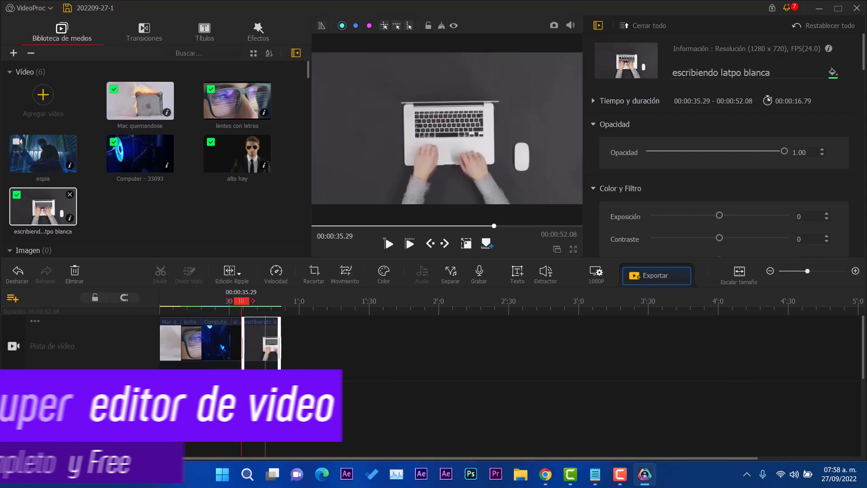
{"action": "left_click_drag", "start_coordinate": [43, 154], "coordinate": [320, 349]}
Set the opacity of the lentes con letras clip to 0.93
{"action": "mouse_move", "coordinate": [243, 310]}
{"action": "left_mouse_down"}
{"action": "mouse_move", "coordinate": [223, 313]}
{"action": "mouse_move", "coordinate": [287, 327]}
{"action": "mouse_move", "coordinate": [161, 322]}
{"action": "mouse_move", "coordinate": [173, 323]}
{"action": "mouse_move", "coordinate": [190, 305]}
{"action": "left_mouse_up"}
{"action": "left_click", "coordinate": [197, 343]}
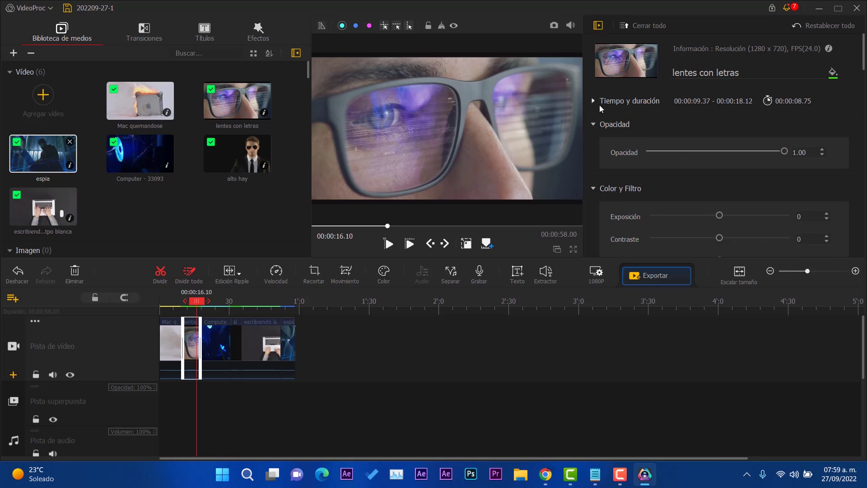
{"action": "mouse_move", "coordinate": [776, 152]}
{"action": "left_mouse_down"}
{"action": "mouse_move", "coordinate": [724, 155]}
{"action": "mouse_move", "coordinate": [776, 160]}
{"action": "left_mouse_up"}
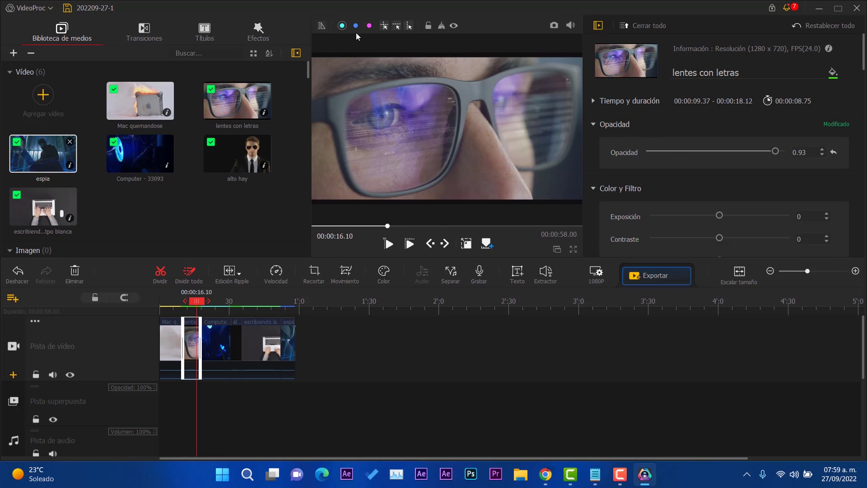
{"action": "left_click", "coordinate": [343, 25]}
Add the Barrido derecho transition between the Mac quemandose and lentes con letras clips
{"action": "left_click", "coordinate": [144, 32]}
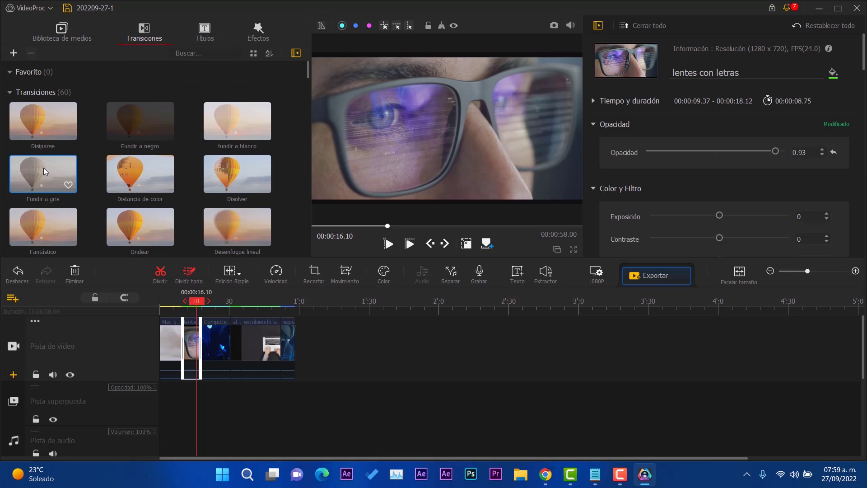
{"action": "scroll", "coordinate": [135, 203], "scroll_direction": "down", "scroll_amount": 5}
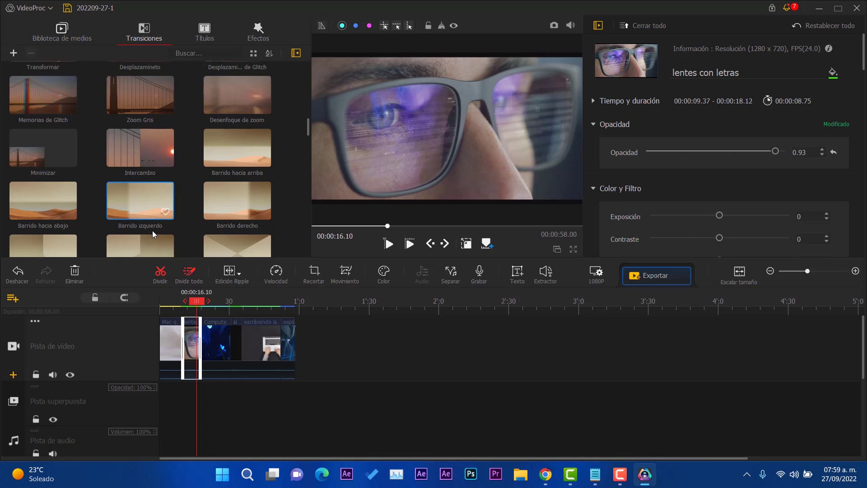
{"action": "scroll", "coordinate": [151, 230], "scroll_direction": "down", "scroll_amount": 1}
{"action": "left_click_drag", "start_coordinate": [234, 156], "coordinate": [183, 348]}
Add the Zoom Gris transition between the lentes con letras and Computer - 33093 clips and preview it
{"action": "scroll", "coordinate": [42, 195], "scroll_direction": "down", "scroll_amount": 3}
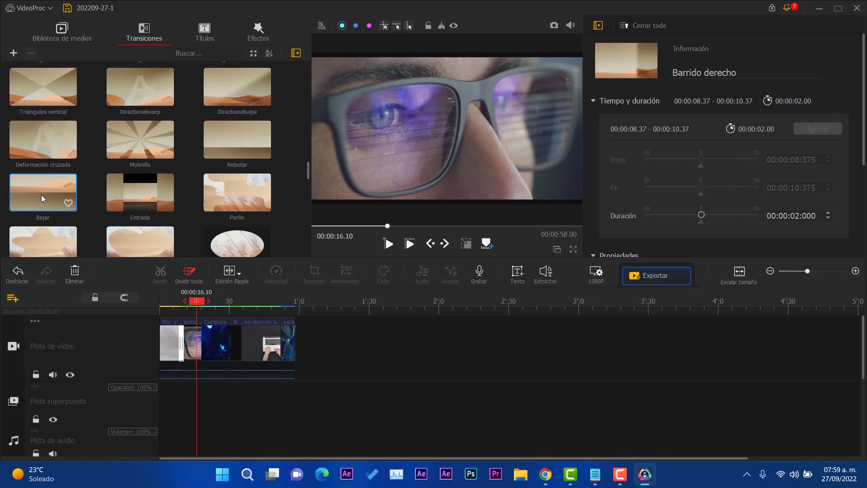
{"action": "scroll", "coordinate": [67, 148], "scroll_direction": "down", "scroll_amount": 3}
{"action": "scroll", "coordinate": [130, 189], "scroll_direction": "up", "scroll_amount": 3}
{"action": "scroll", "coordinate": [122, 219], "scroll_direction": "down", "scroll_amount": 5}
{"action": "left_click_drag", "start_coordinate": [134, 144], "coordinate": [205, 346]}
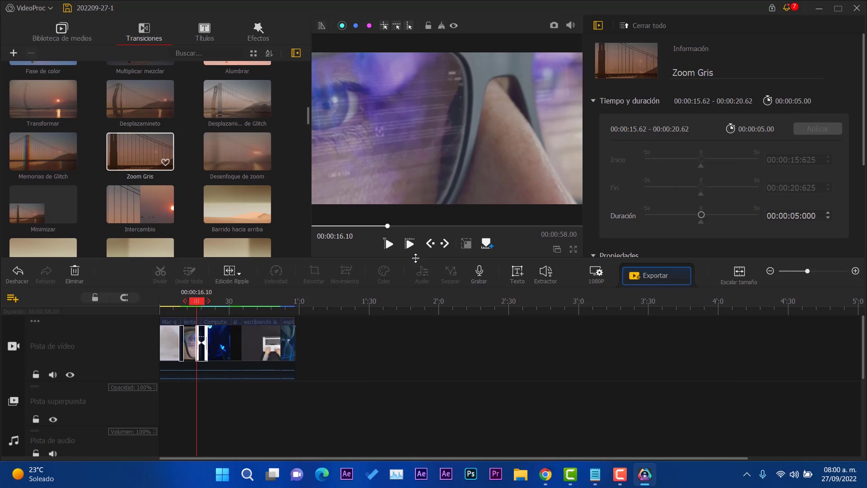
{"action": "left_click", "coordinate": [391, 246]}
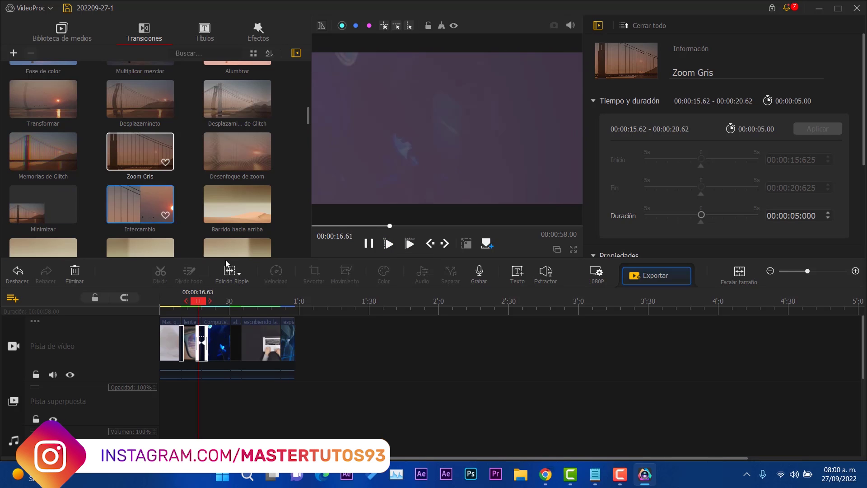
{"action": "left_click", "coordinate": [367, 245]}
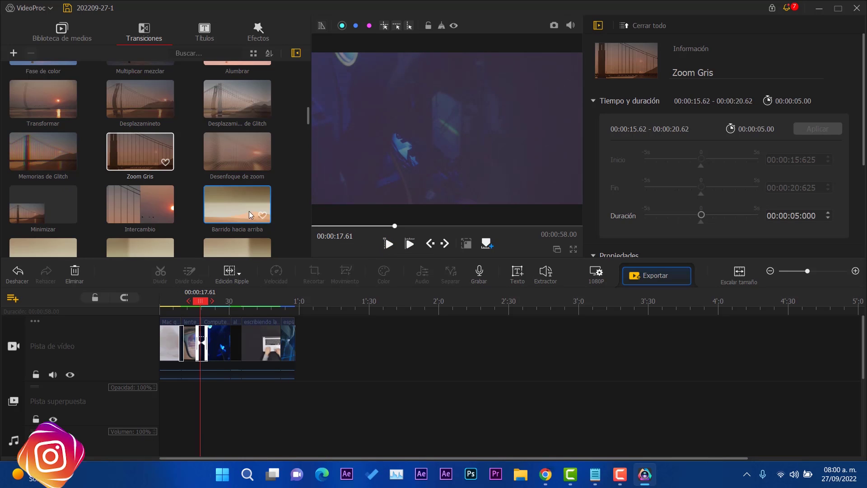
Add the Barrido hacia arriba transition before the escribiendo latpo blanca clip and the Ondear transition before the espia clip
{"action": "left_click_drag", "start_coordinate": [238, 202], "coordinate": [245, 346]}
{"action": "scroll", "coordinate": [58, 195], "scroll_direction": "down", "scroll_amount": 5}
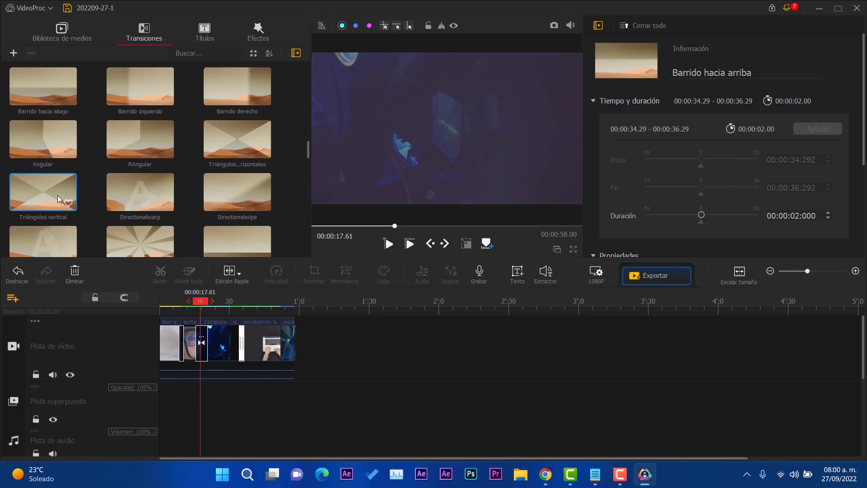
{"action": "scroll", "coordinate": [113, 172], "scroll_direction": "up", "scroll_amount": 4}
{"action": "scroll", "coordinate": [132, 182], "scroll_direction": "up", "scroll_amount": 3}
{"action": "left_click_drag", "start_coordinate": [137, 137], "coordinate": [283, 359]}
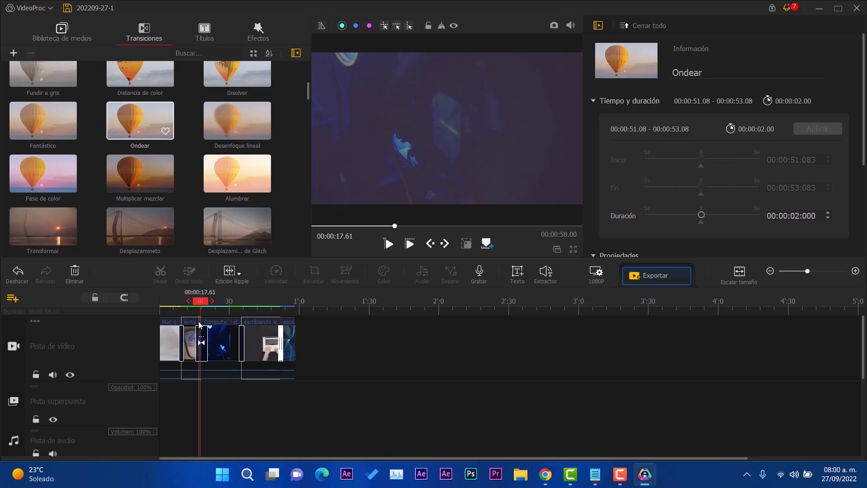
Add the Desenfoque de zoom transition between the Computer - 33093 and alto hay clips
{"action": "left_click_drag", "start_coordinate": [198, 300], "coordinate": [229, 317]}
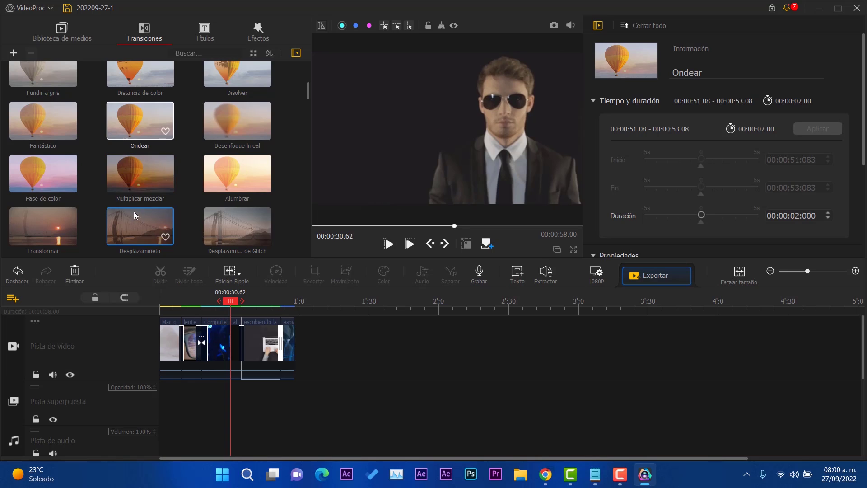
{"action": "scroll", "coordinate": [134, 216], "scroll_direction": "up", "scroll_amount": 3}
{"action": "left_click", "coordinate": [235, 307]}
{"action": "left_click_drag", "start_coordinate": [235, 308], "coordinate": [173, 348]}
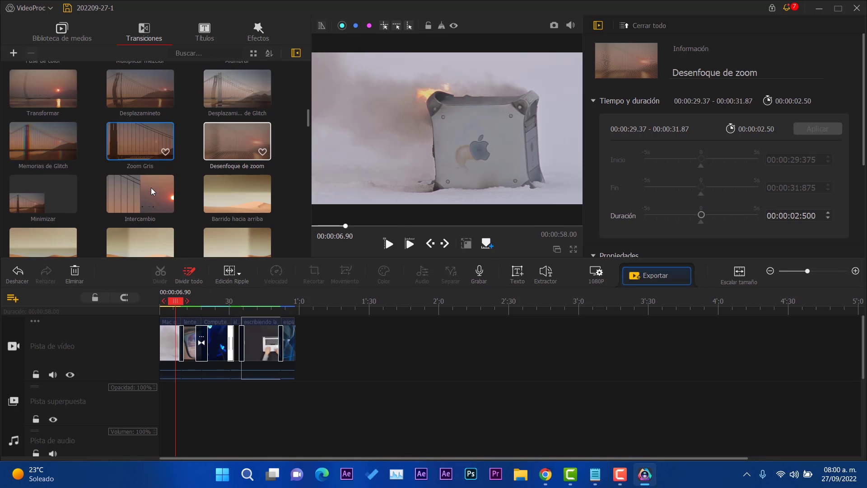
{"action": "scroll", "coordinate": [153, 191], "scroll_direction": "down", "scroll_amount": 10}
Preview the Créditos 3 title template
{"action": "left_click", "coordinate": [204, 32]}
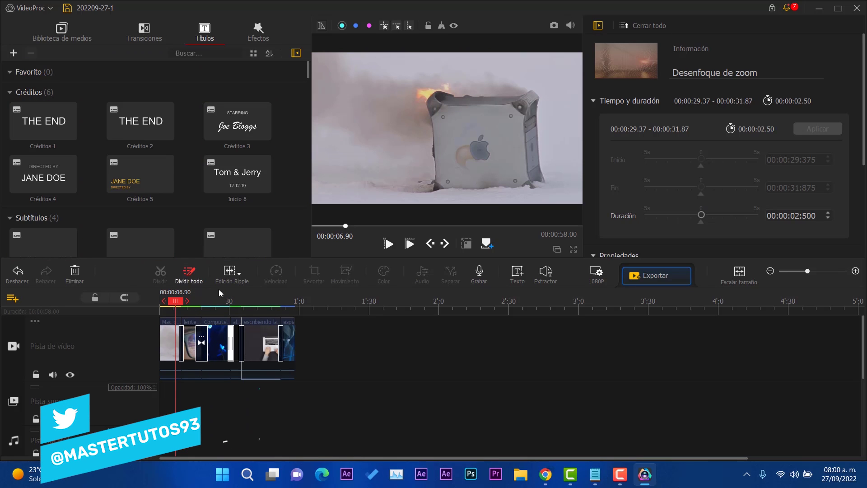
{"action": "left_click", "coordinate": [111, 125]}
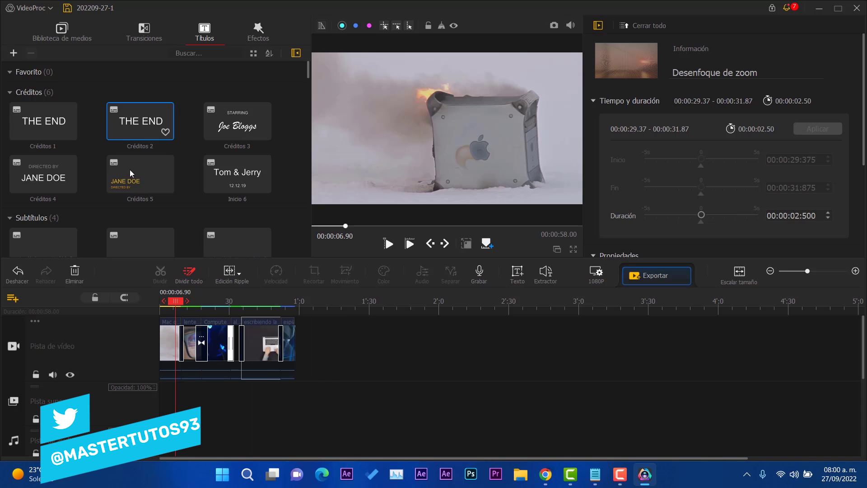
{"action": "left_click", "coordinate": [243, 123]}
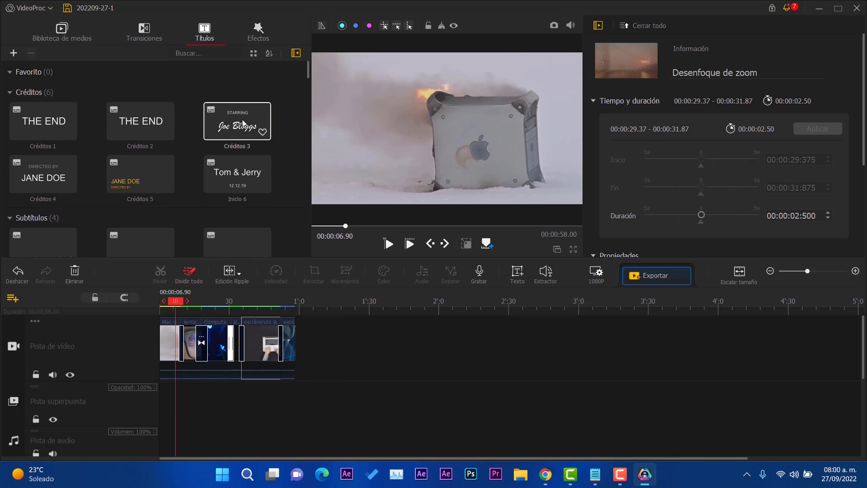
{"action": "double_click", "coordinate": [243, 128]}
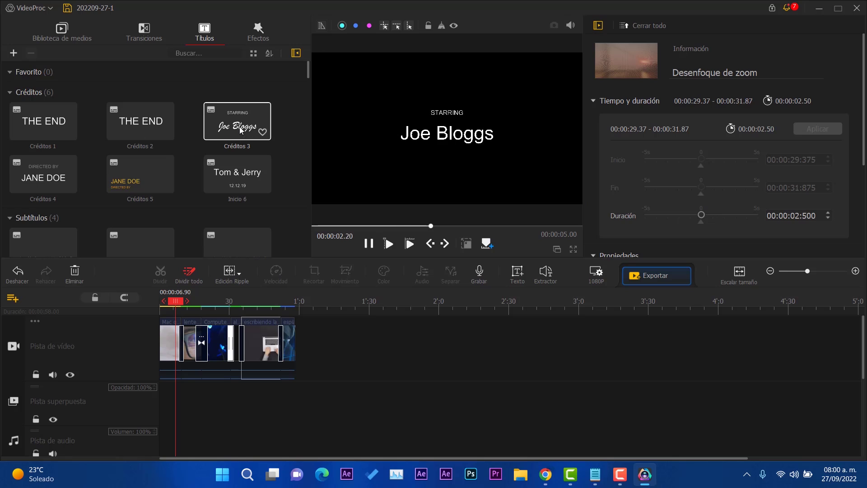
{"action": "left_click", "coordinate": [368, 244]}
Add the Título 4 title to the subtitle track over the first clip, starting at about 1.83 seconds
{"action": "scroll", "coordinate": [129, 139], "scroll_direction": "down", "scroll_amount": 5}
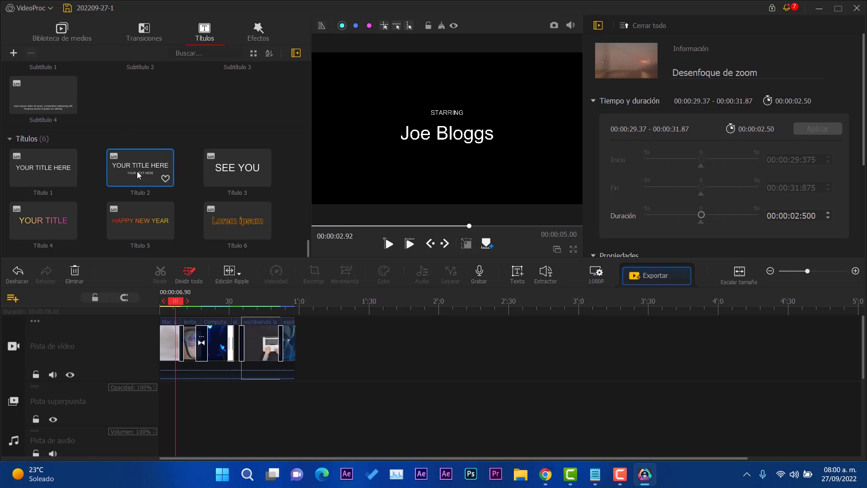
{"action": "left_click_drag", "start_coordinate": [58, 240], "coordinate": [177, 352]}
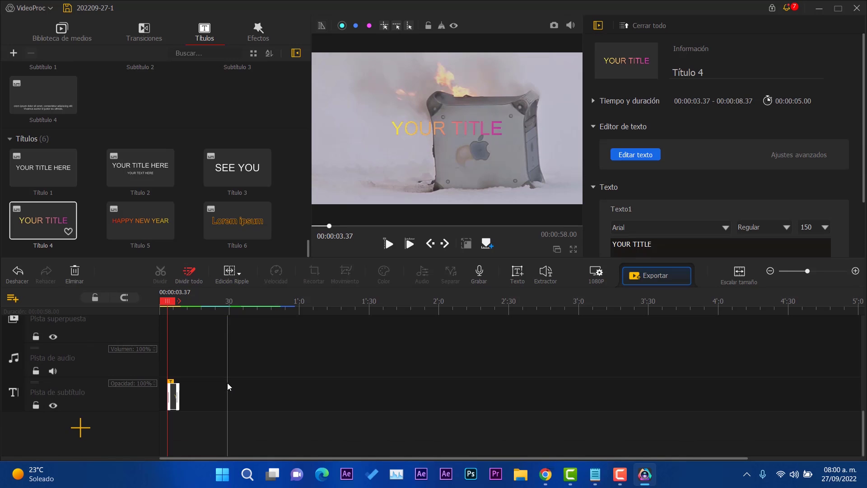
{"action": "scroll", "coordinate": [185, 384], "scroll_direction": "up", "scroll_amount": 3}
{"action": "scroll", "coordinate": [186, 386], "scroll_direction": "down", "scroll_amount": 2}
{"action": "left_click_drag", "start_coordinate": [172, 411], "coordinate": [169, 411]}
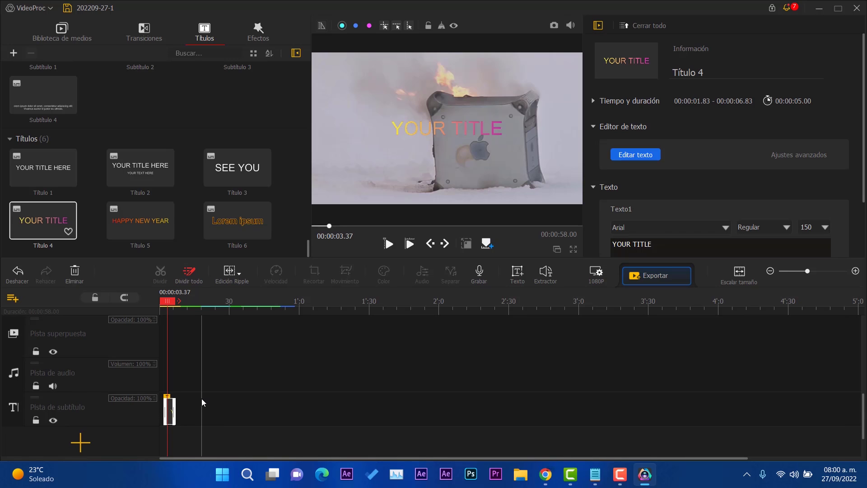
Extend the Título 4 title on the subtitle track to about 30.04 seconds long
{"action": "scroll", "coordinate": [204, 402], "scroll_direction": "up", "scroll_amount": 3}
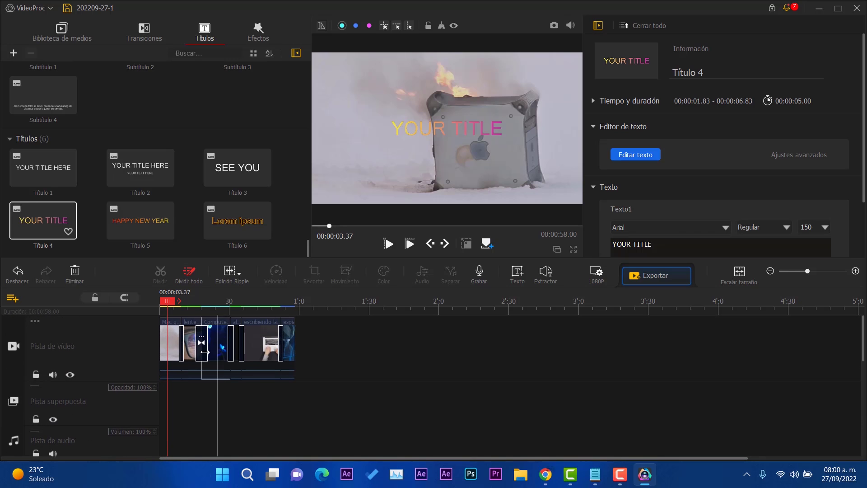
{"action": "scroll", "coordinate": [202, 407], "scroll_direction": "down", "scroll_amount": 3}
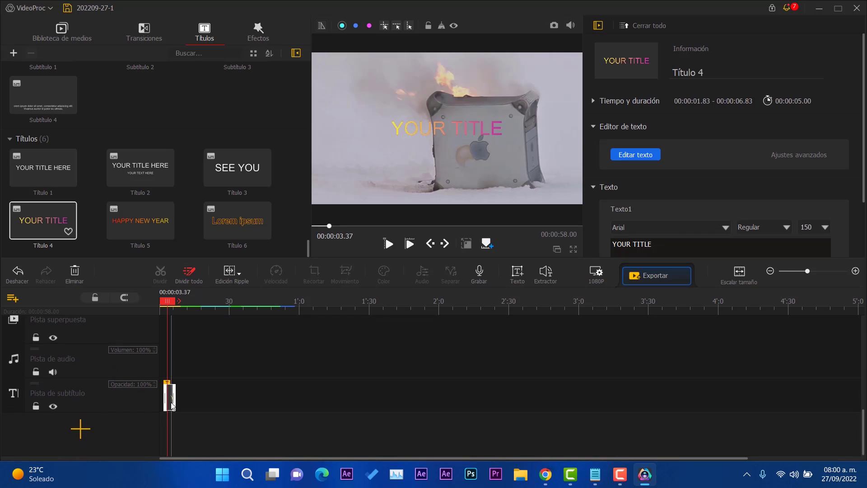
{"action": "left_click_drag", "start_coordinate": [174, 400], "coordinate": [233, 400]}
{"action": "left_click", "coordinate": [207, 403]}
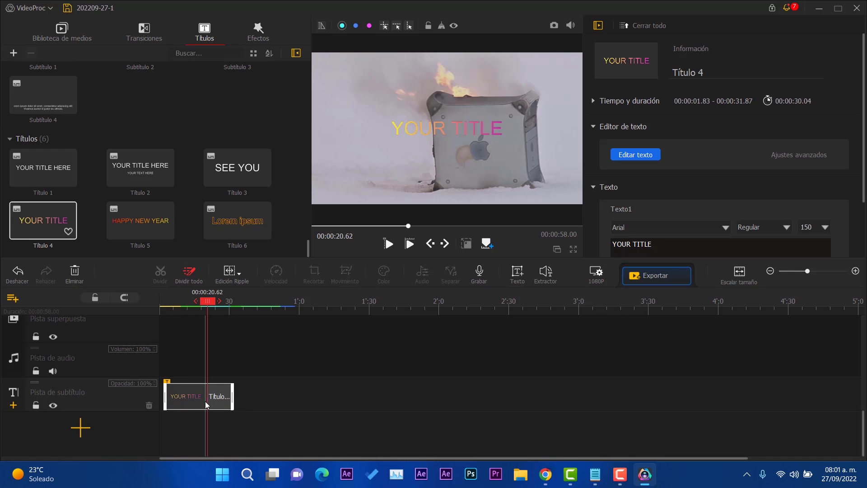
Open the Título 4 title in the text editor and change its text to "Video para PRUEBAS!"
{"action": "left_click", "coordinate": [196, 303]}
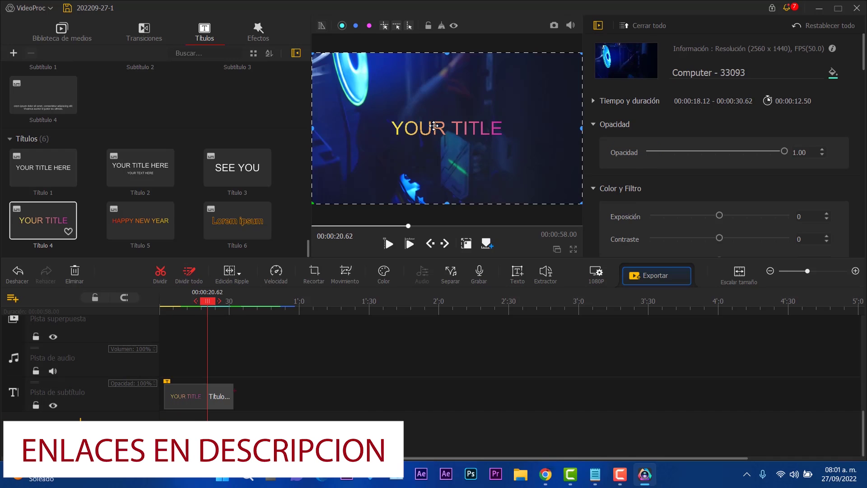
{"action": "left_click", "coordinate": [196, 396]}
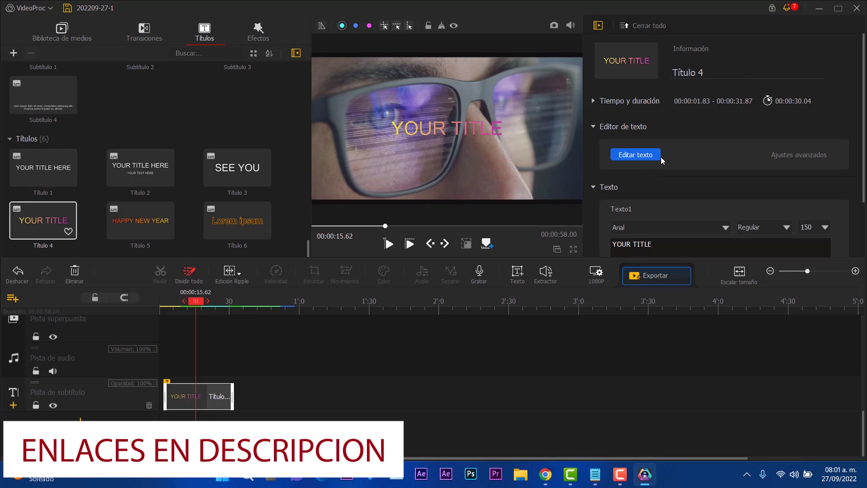
{"action": "double_click", "coordinate": [573, 185]}
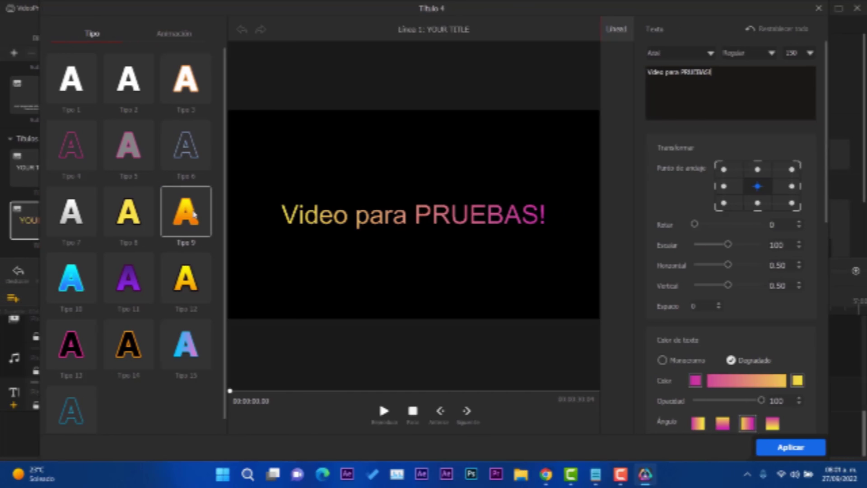
Try several preset text styles on the title and settle on the orange-yellow gradient Tipo 9
{"action": "left_click", "coordinate": [185, 212]}
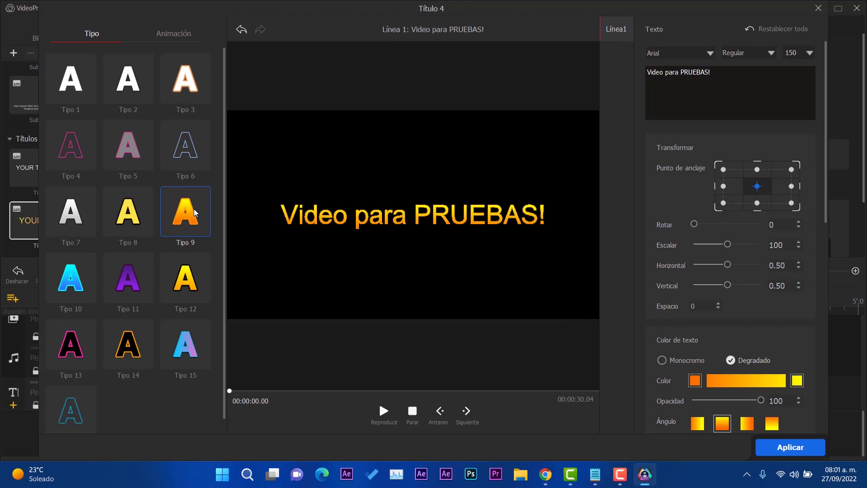
{"action": "left_click", "coordinate": [179, 285]}
{"action": "left_click", "coordinate": [128, 278]}
{"action": "left_click", "coordinate": [123, 207]}
{"action": "left_click", "coordinate": [129, 344]}
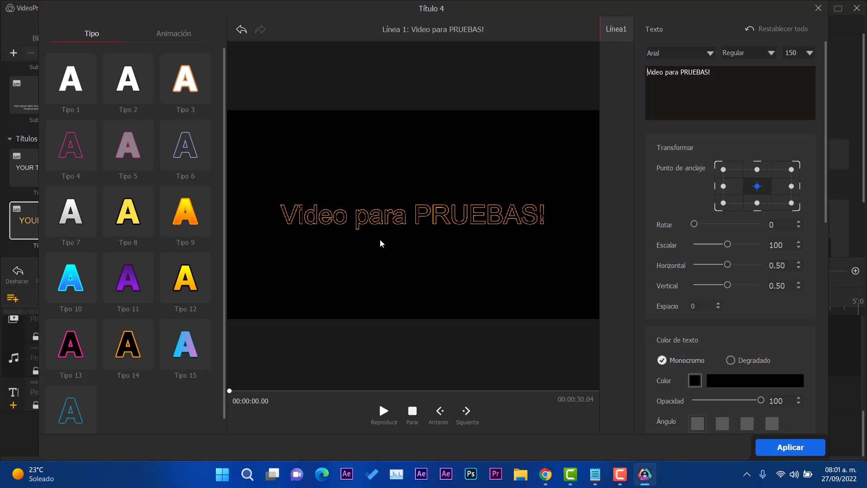
{"action": "left_click", "coordinate": [180, 153]}
{"action": "left_click", "coordinate": [185, 212]}
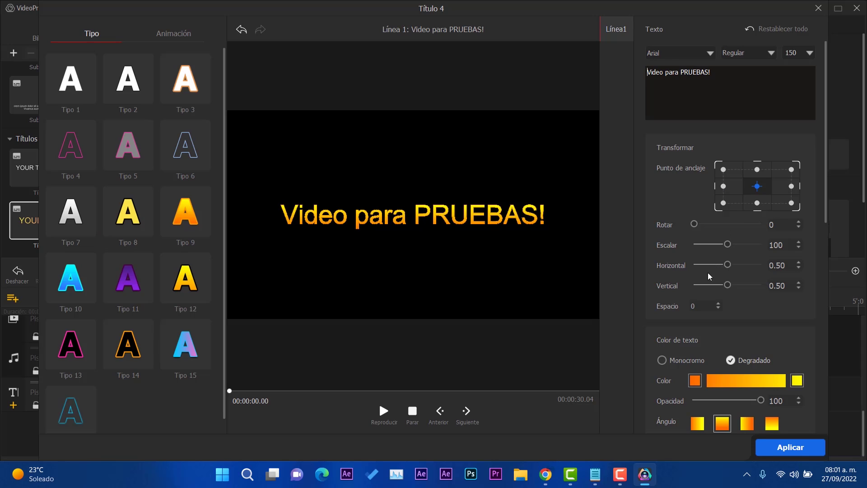
Keep the gradient text color, shorten the title text to "Video PRUEBA!" and apply the title edits
{"action": "left_click", "coordinate": [663, 361]}
{"action": "left_click", "coordinate": [729, 361]}
{"action": "scroll", "coordinate": [715, 290], "scroll_direction": "down", "scroll_amount": 1}
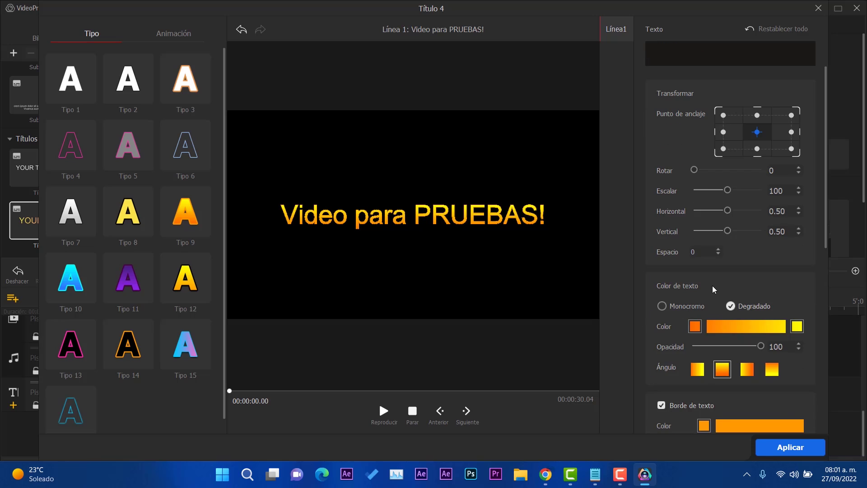
{"action": "scroll", "coordinate": [725, 381], "scroll_direction": "down", "scroll_amount": 7}
{"action": "scroll", "coordinate": [728, 376], "scroll_direction": "up", "scroll_amount": 3}
{"action": "scroll", "coordinate": [728, 376], "scroll_direction": "up", "scroll_amount": 5}
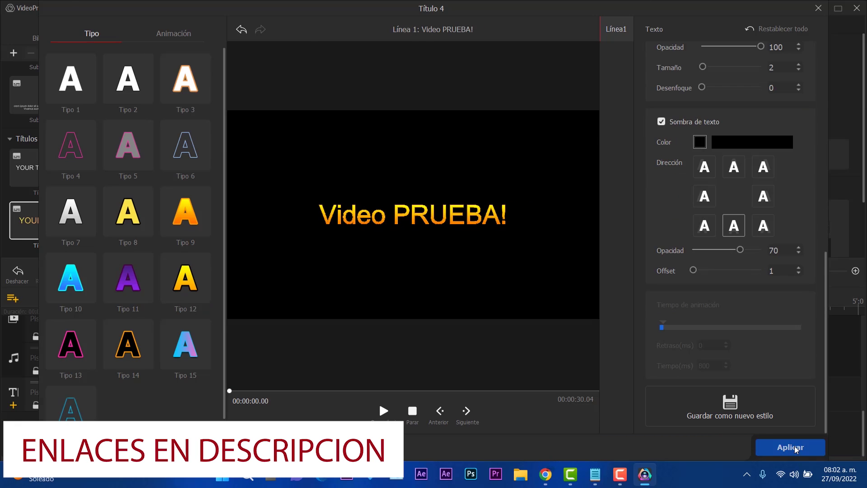
{"action": "left_click", "coordinate": [791, 447]}
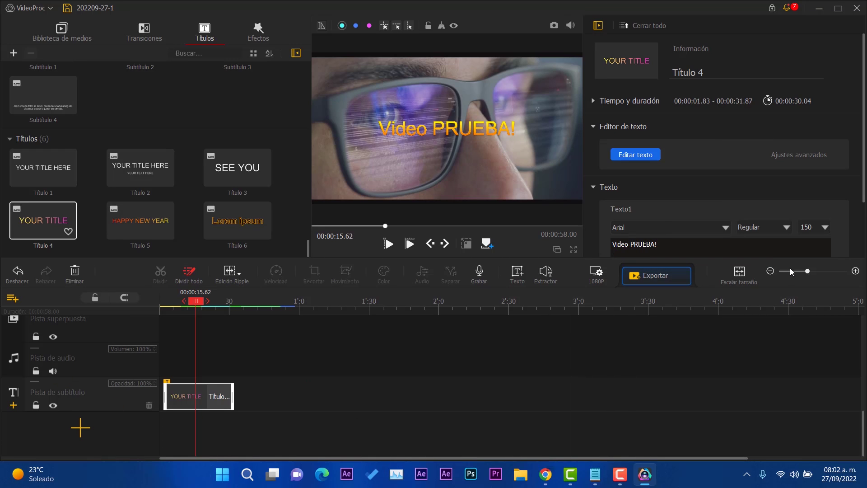
Look through the available fonts for the Título 4 title
{"action": "left_click", "coordinate": [725, 229]}
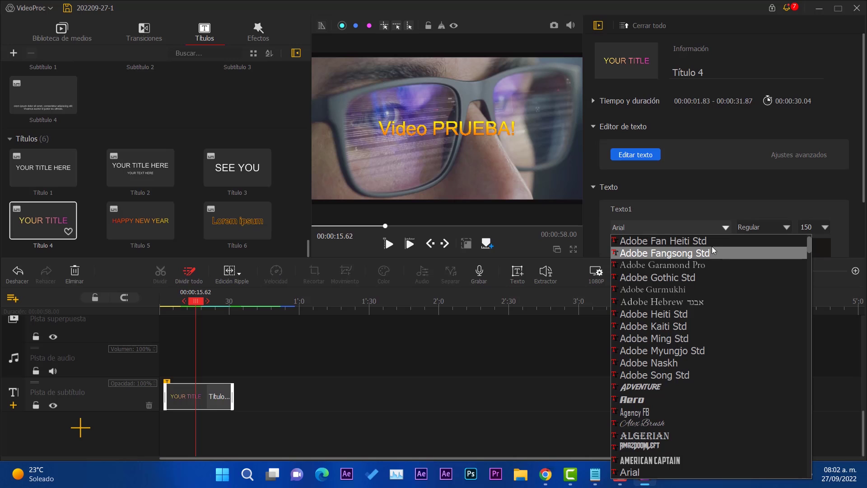
{"action": "scroll", "coordinate": [686, 278], "scroll_direction": "down", "scroll_amount": 4}
{"action": "scroll", "coordinate": [661, 353], "scroll_direction": "down", "scroll_amount": 1}
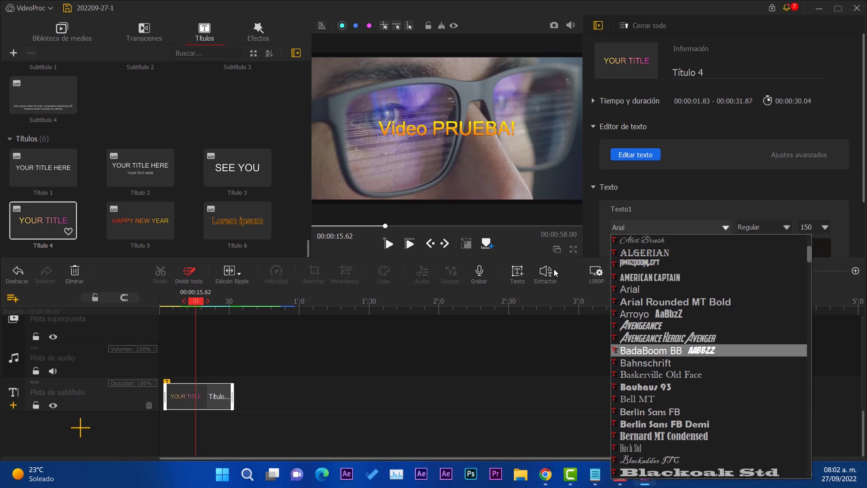
{"action": "left_click", "coordinate": [454, 130]}
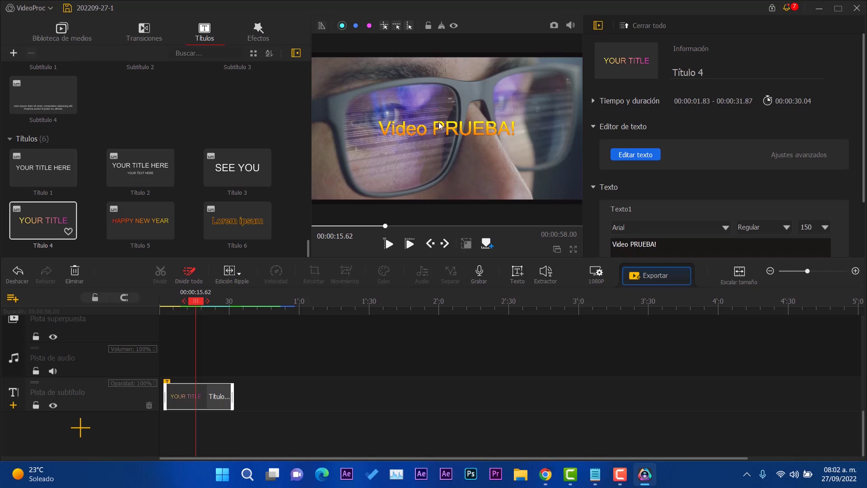
Move the Título 4 title to the start of the timeline and trim it to about 9.37 seconds long
{"action": "left_click", "coordinate": [204, 391]}
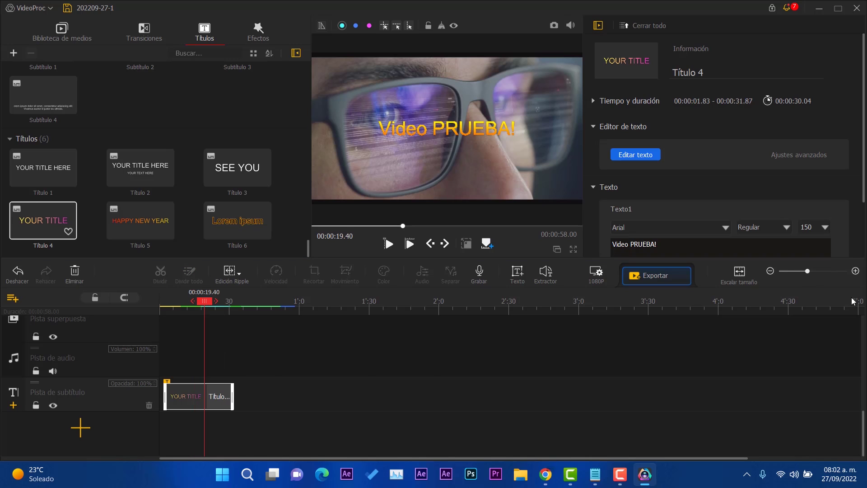
{"action": "left_click_drag", "start_coordinate": [807, 271], "coordinate": [810, 272]}
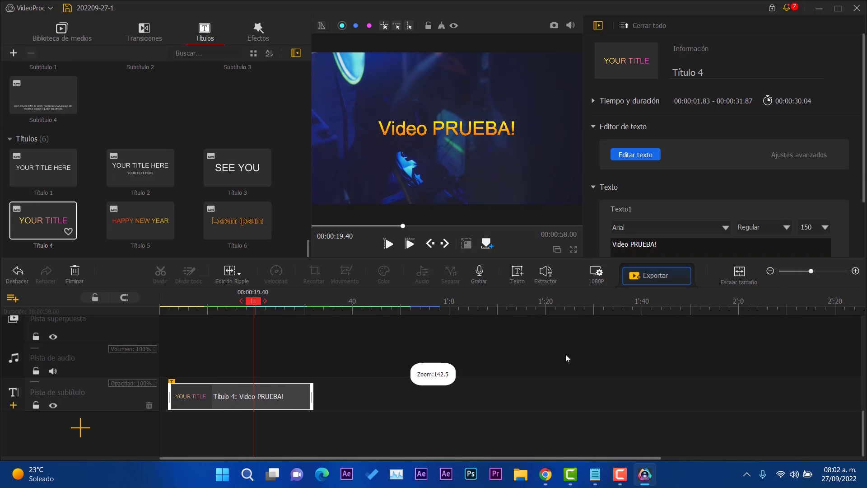
{"action": "left_click", "coordinate": [450, 127]}
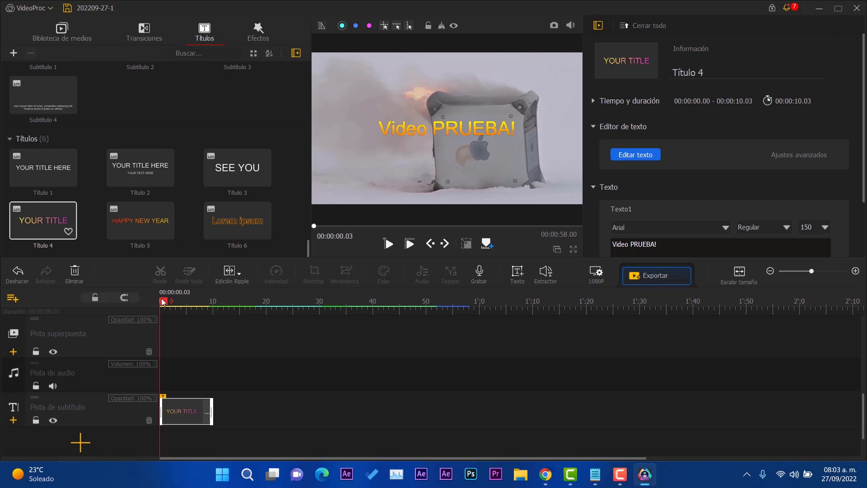
{"action": "left_click_drag", "start_coordinate": [162, 302], "coordinate": [192, 309]}
{"action": "left_click_drag", "start_coordinate": [212, 410], "coordinate": [203, 409]}
{"action": "left_click", "coordinate": [196, 307]}
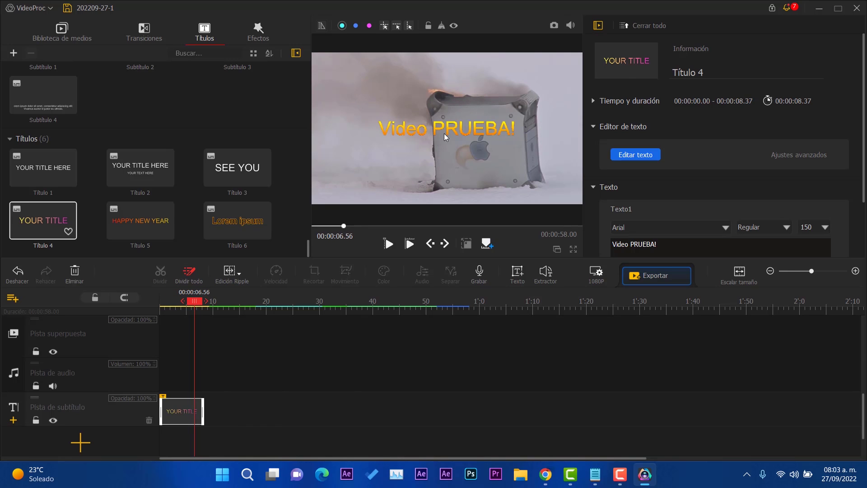
{"action": "left_click_drag", "start_coordinate": [197, 307], "coordinate": [215, 311]}
{"action": "left_click_drag", "start_coordinate": [204, 403], "coordinate": [209, 403]}
Add the Arcoíris 1 filter effect beneath the Computer - 33093 clip, starting at about 20.03 seconds
{"action": "left_click_drag", "start_coordinate": [216, 304], "coordinate": [283, 318]}
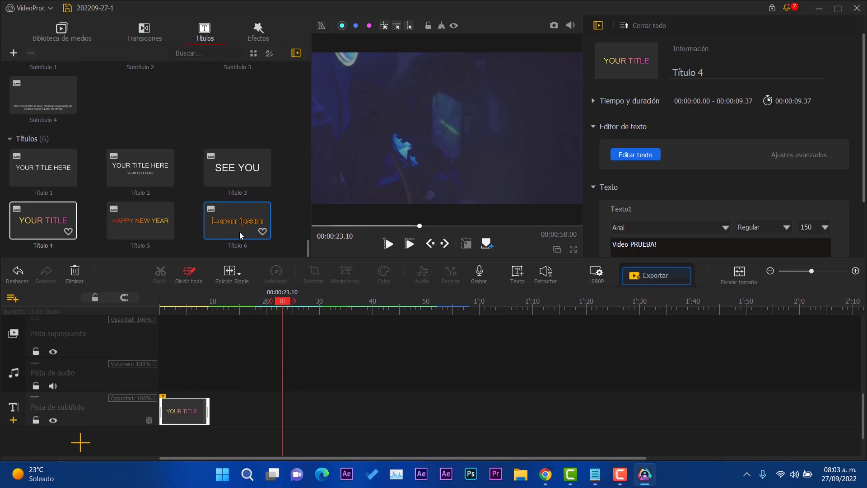
{"action": "left_click", "coordinate": [258, 32]}
{"action": "left_click_drag", "start_coordinate": [238, 147], "coordinate": [272, 390]}
{"action": "scroll", "coordinate": [280, 393], "scroll_direction": "up", "scroll_amount": 3}
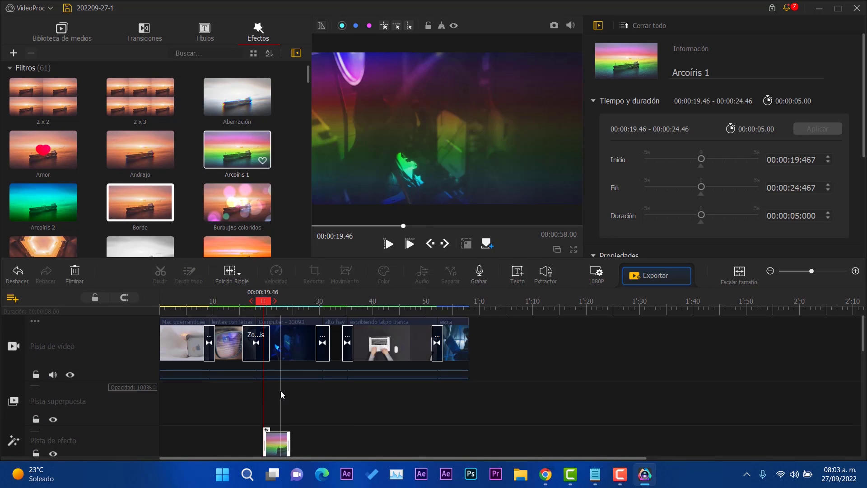
{"action": "left_click_drag", "start_coordinate": [264, 307], "coordinate": [297, 325]}
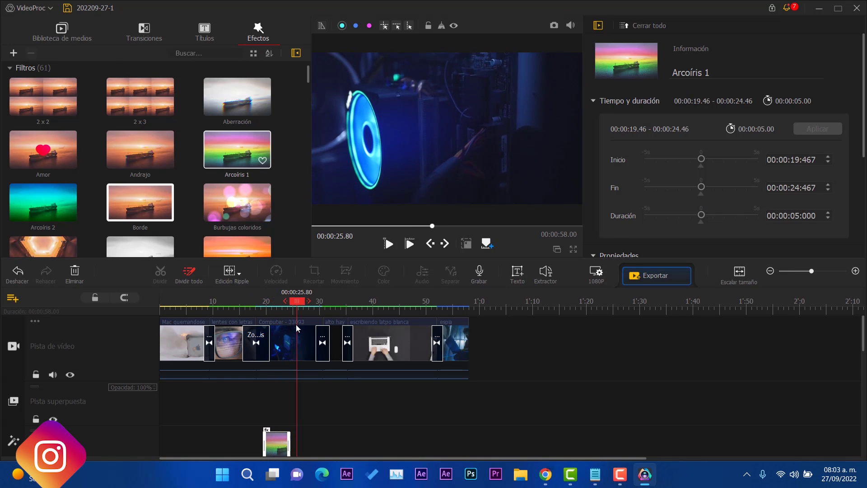
{"action": "left_click_drag", "start_coordinate": [276, 434], "coordinate": [280, 434]}
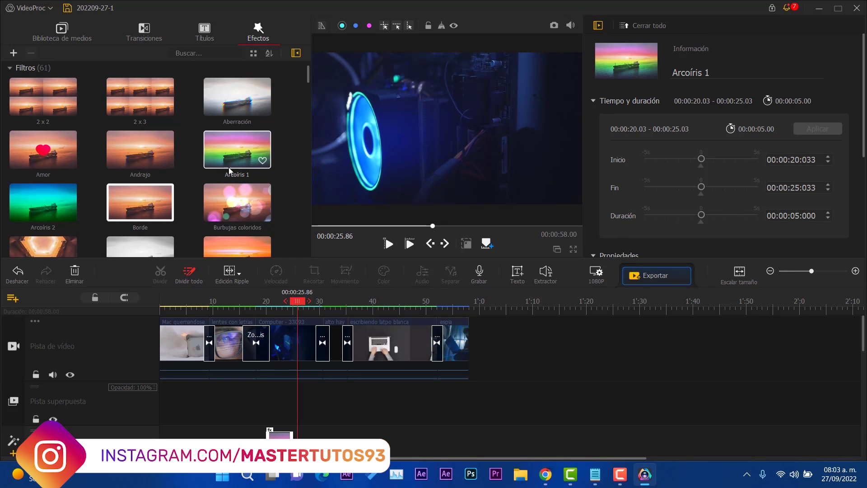
Add the Arcoíris 2 effect under the laptop typing clip and the Burbujas coloridos effect under the last clip from about 53.08 seconds
{"action": "left_click", "coordinate": [378, 310]}
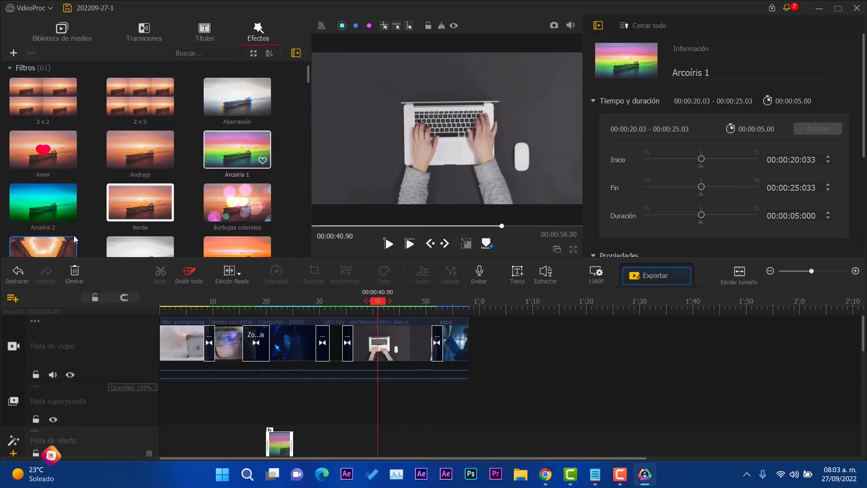
{"action": "left_click_drag", "start_coordinate": [24, 217], "coordinate": [375, 413]}
{"action": "left_click_drag", "start_coordinate": [370, 307], "coordinate": [450, 311]}
{"action": "left_click_drag", "start_coordinate": [237, 204], "coordinate": [452, 441]}
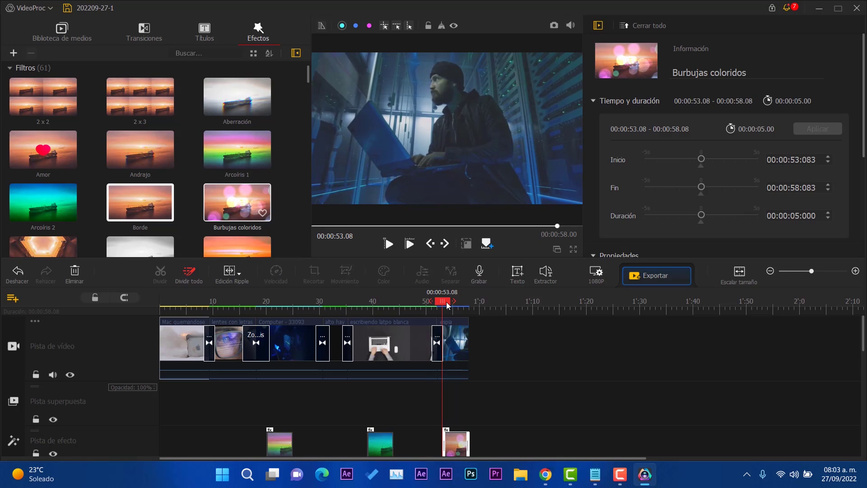
{"action": "left_click_drag", "start_coordinate": [447, 303], "coordinate": [455, 307]}
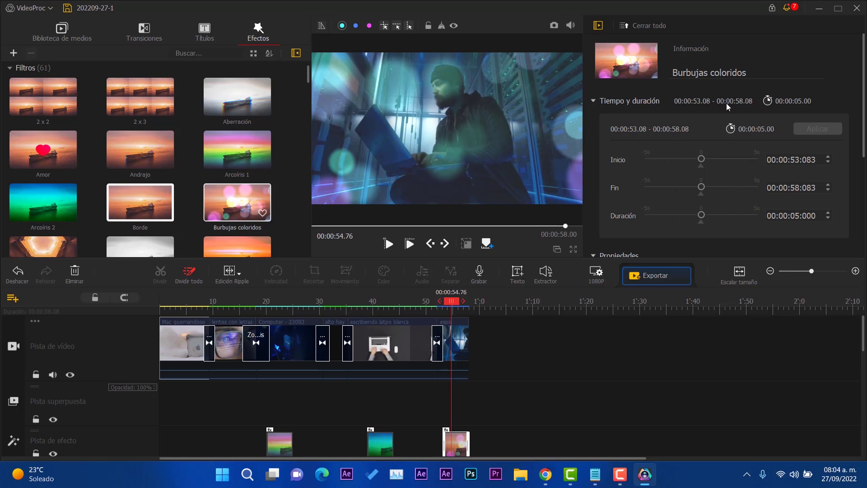
{"action": "scroll", "coordinate": [665, 129], "scroll_direction": "down", "scroll_amount": 5}
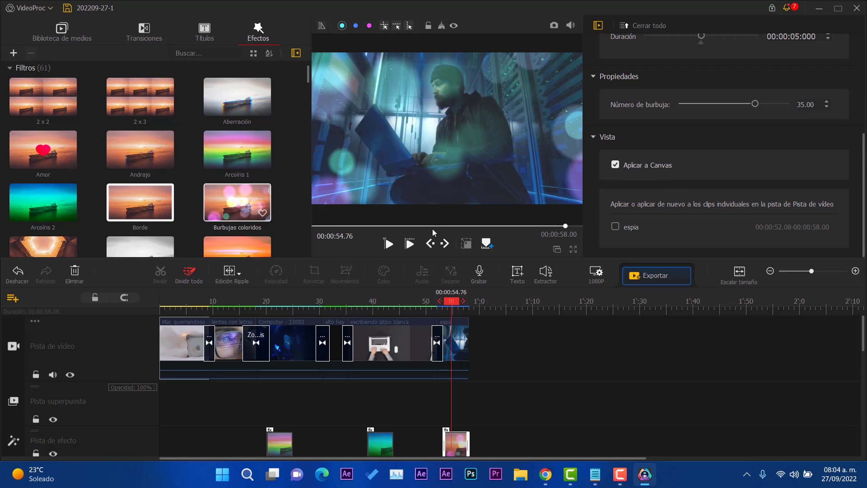
Split the first clip, Mac quemandose, at about 3.30 seconds
{"action": "left_click_drag", "start_coordinate": [193, 310], "coordinate": [159, 311]}
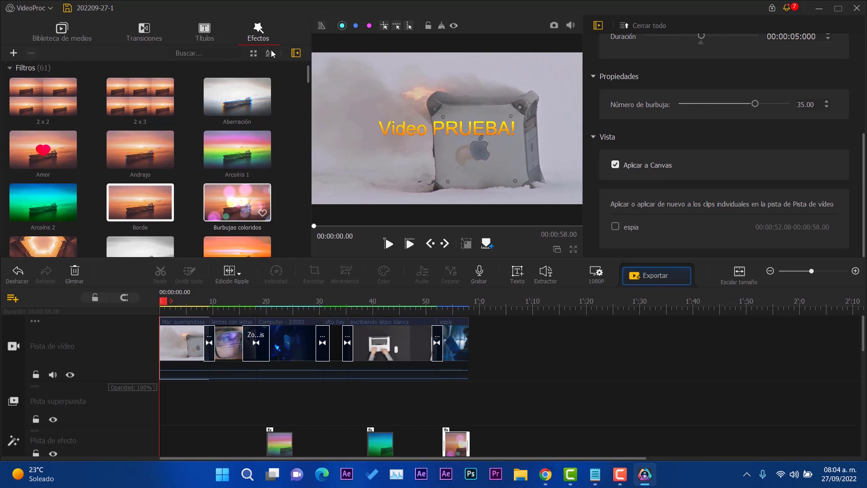
{"action": "left_click", "coordinate": [176, 310]}
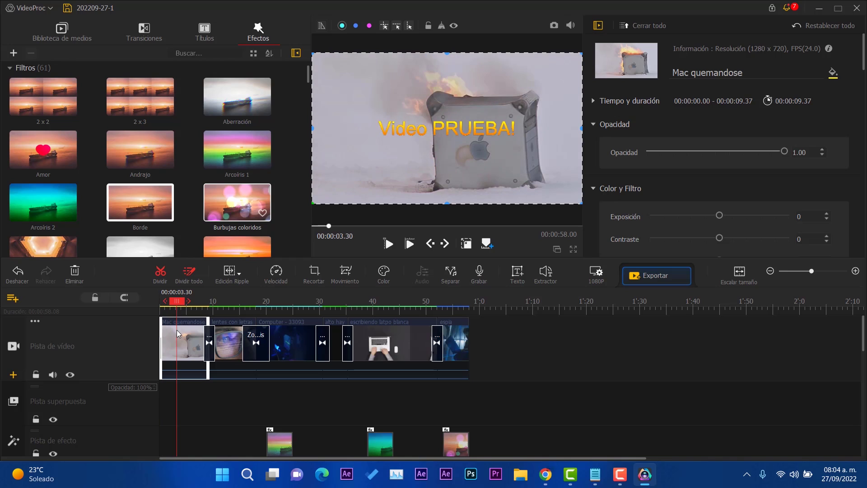
{"action": "left_click", "coordinate": [164, 276]}
{"action": "left_click_drag", "start_coordinate": [177, 301], "coordinate": [197, 301]}
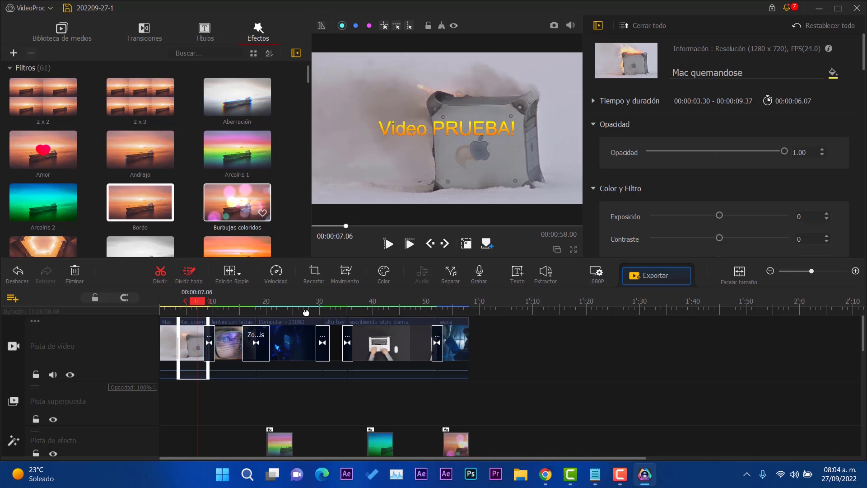
Apply the Oscuro color filter to the second part of the split Mac quemandose clip
{"action": "left_click_drag", "start_coordinate": [306, 313], "coordinate": [279, 316]}
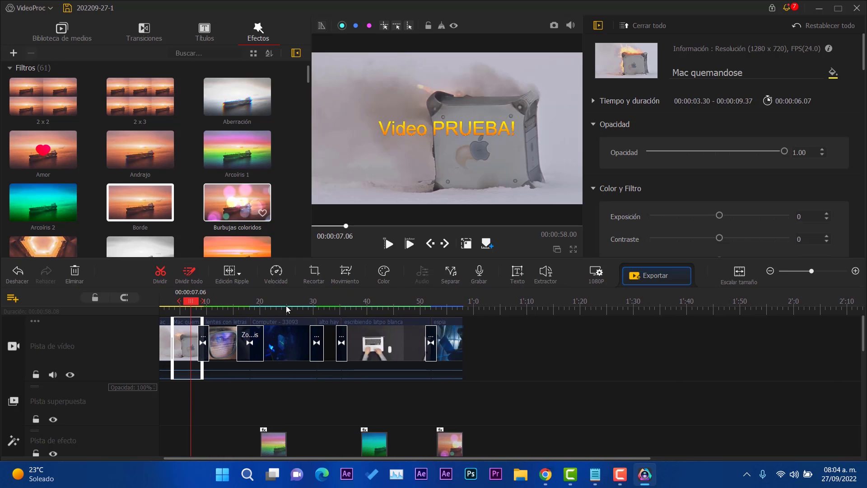
{"action": "left_click", "coordinate": [286, 305]}
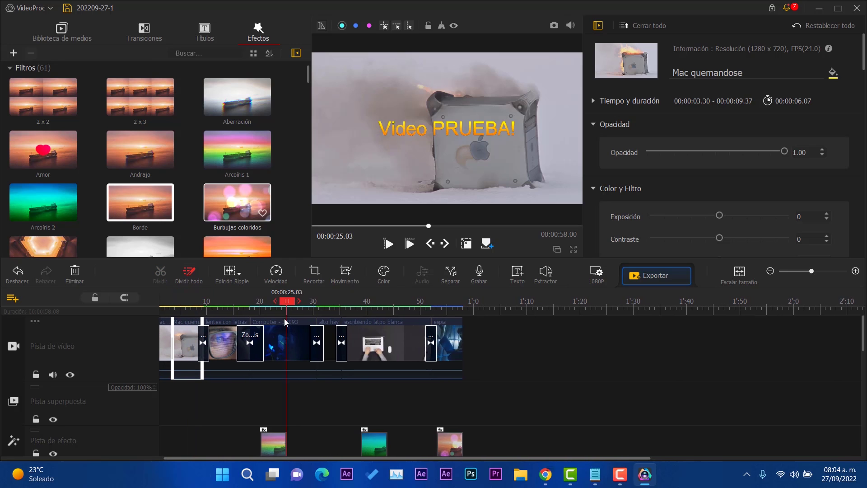
{"action": "left_click", "coordinate": [384, 273]}
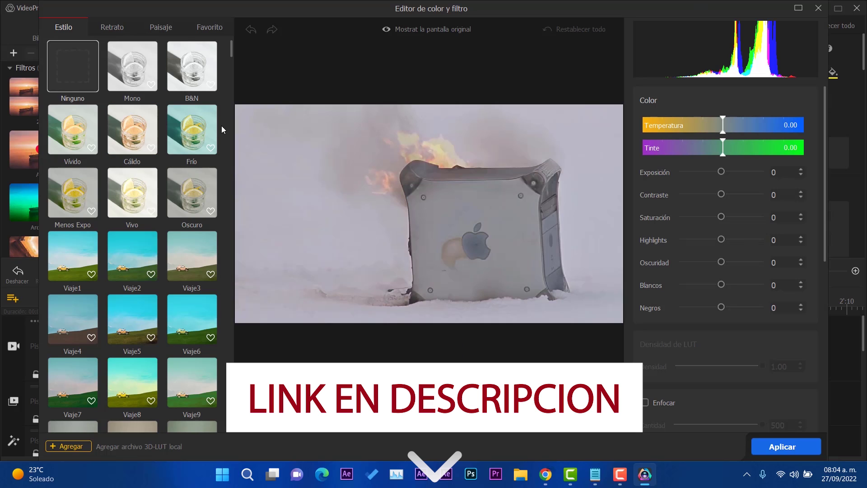
{"action": "scroll", "coordinate": [176, 294], "scroll_direction": "down", "scroll_amount": 2}
{"action": "scroll", "coordinate": [171, 332], "scroll_direction": "up", "scroll_amount": 1}
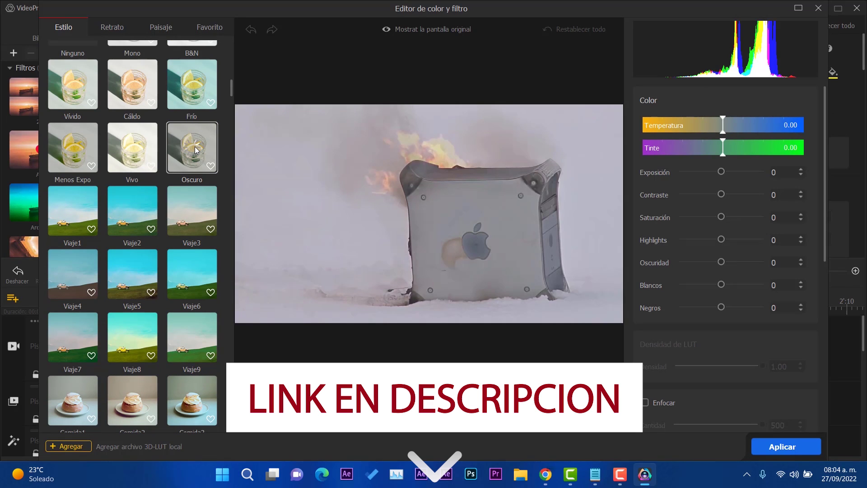
{"action": "left_click", "coordinate": [194, 146]}
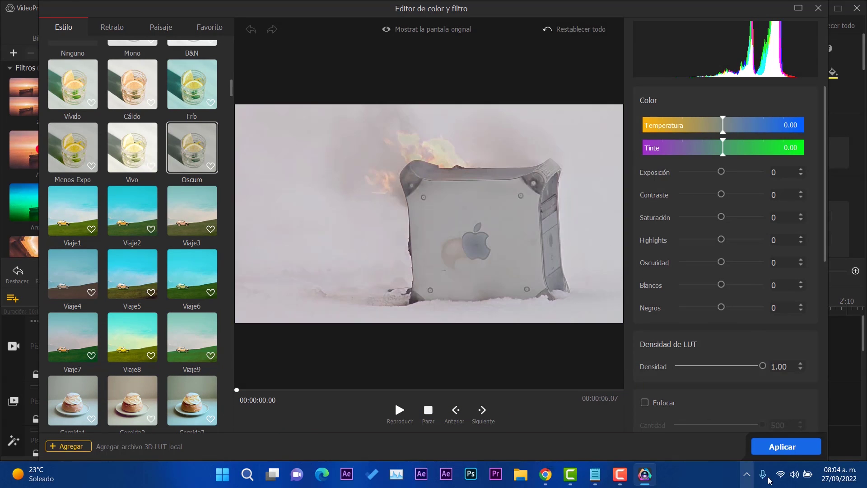
{"action": "left_click", "coordinate": [789, 448]}
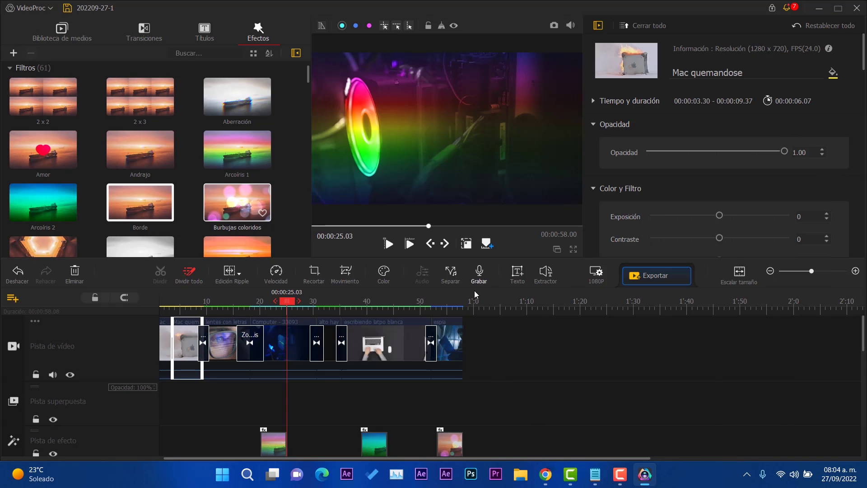
Add a text element with the default text at about 25.03 seconds and reposition it in the frame
{"action": "left_click", "coordinate": [518, 274]}
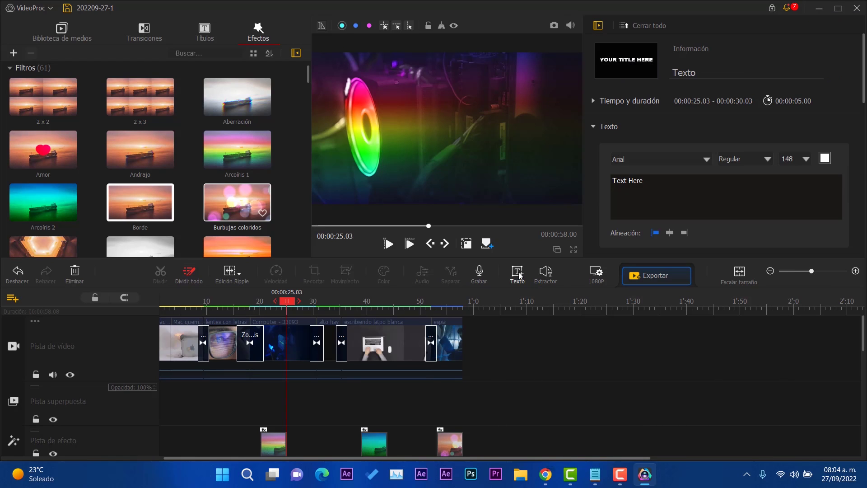
{"action": "left_click_drag", "start_coordinate": [463, 122], "coordinate": [482, 181]}
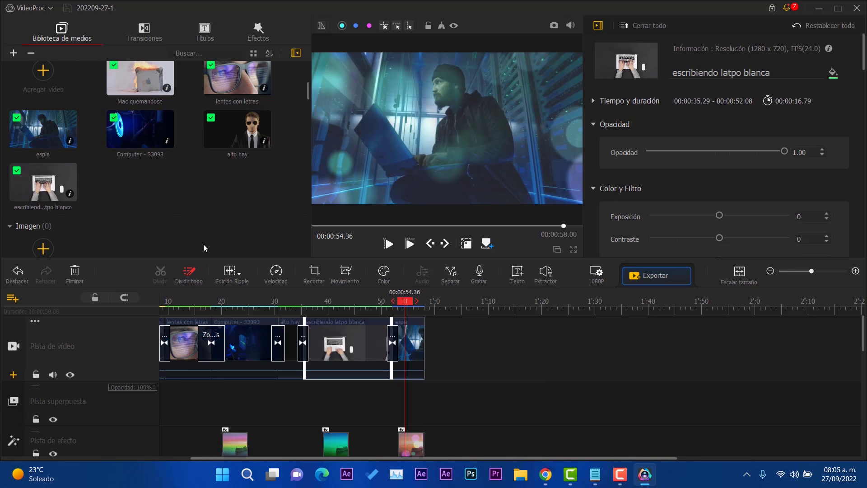
Import the music file RTDA - MADE IN CHINA and place it on the audio track at the start of the timeline
{"action": "left_click", "coordinate": [44, 73]}
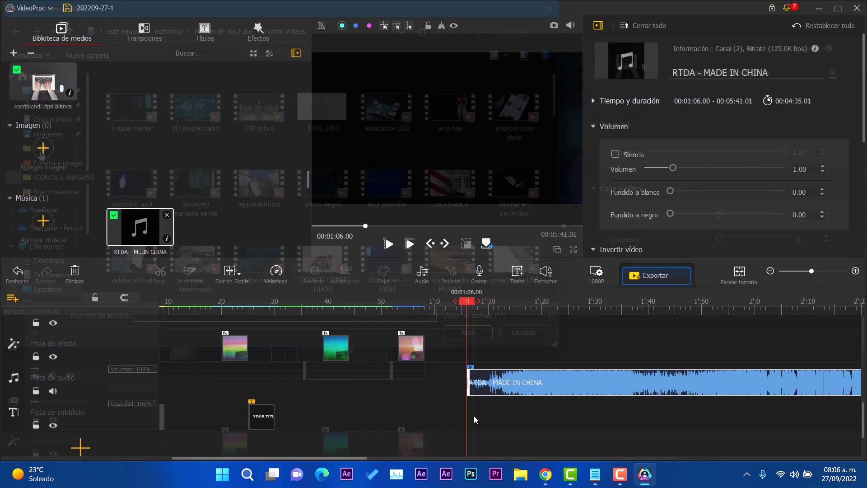
{"action": "left_click_drag", "start_coordinate": [527, 365], "coordinate": [181, 366]}
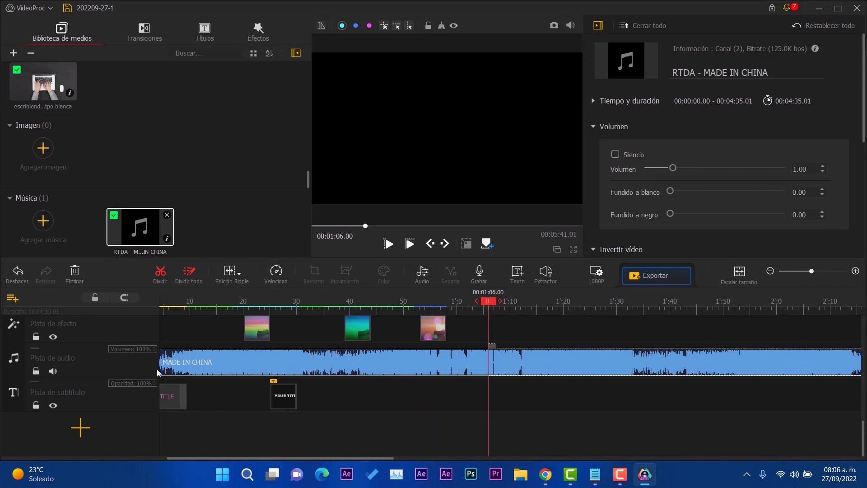
Cut off the first 9.37 seconds of the music and align the remaining part with the start of the timeline
{"action": "left_click", "coordinate": [189, 348]}
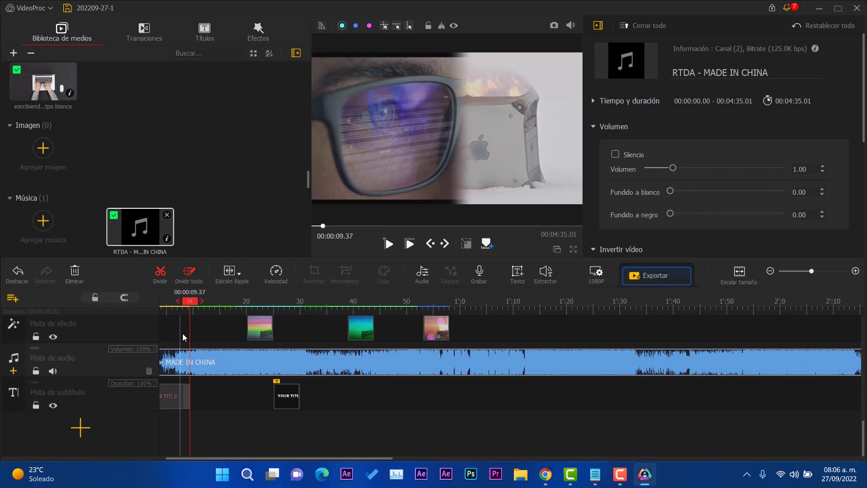
{"action": "mouse_move", "coordinate": [181, 357]}
{"action": "left_mouse_down"}
{"action": "mouse_move", "coordinate": [212, 362]}
{"action": "mouse_move", "coordinate": [170, 364]}
{"action": "left_mouse_up"}
{"action": "left_click", "coordinate": [176, 365]}
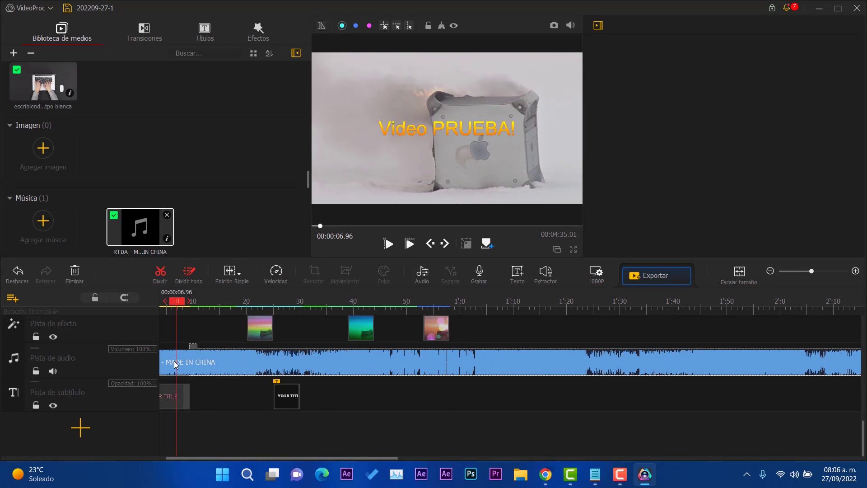
Split the music at 58.00 seconds, where the last clip ends, and delete the part beyond it
{"action": "left_click", "coordinate": [454, 330]}
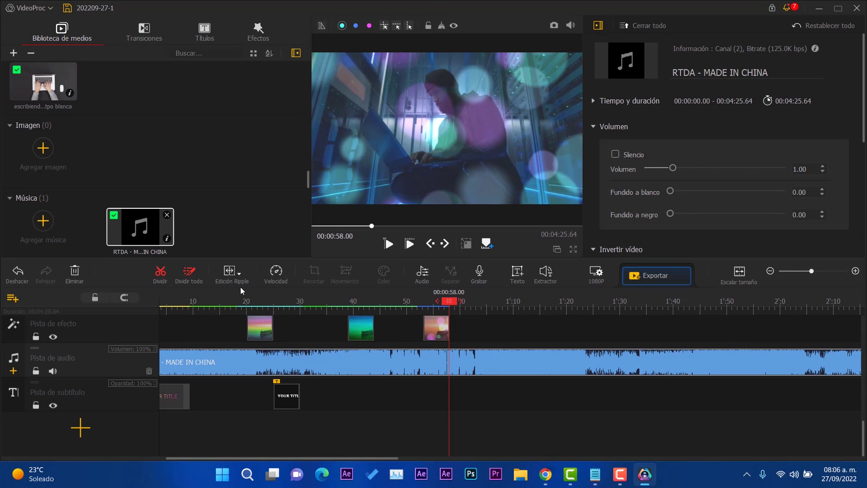
{"action": "left_click", "coordinate": [161, 273]}
{"action": "left_click", "coordinate": [470, 360]}
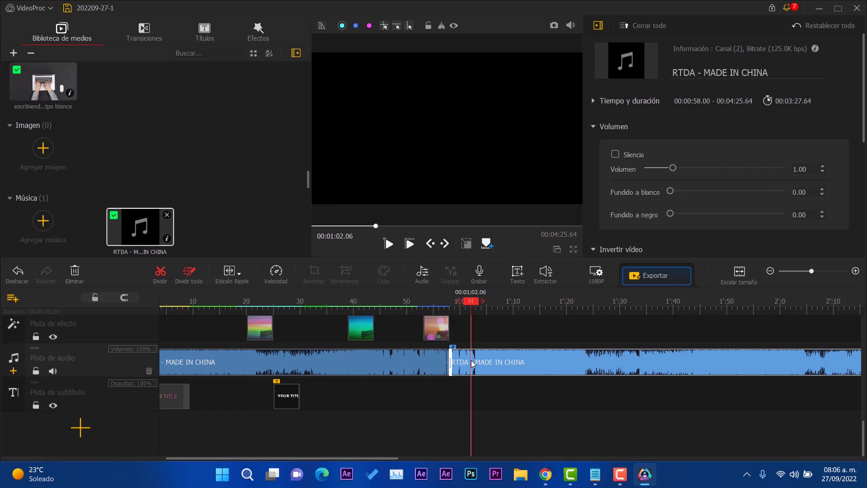
{"action": "key", "text": "Delete"}
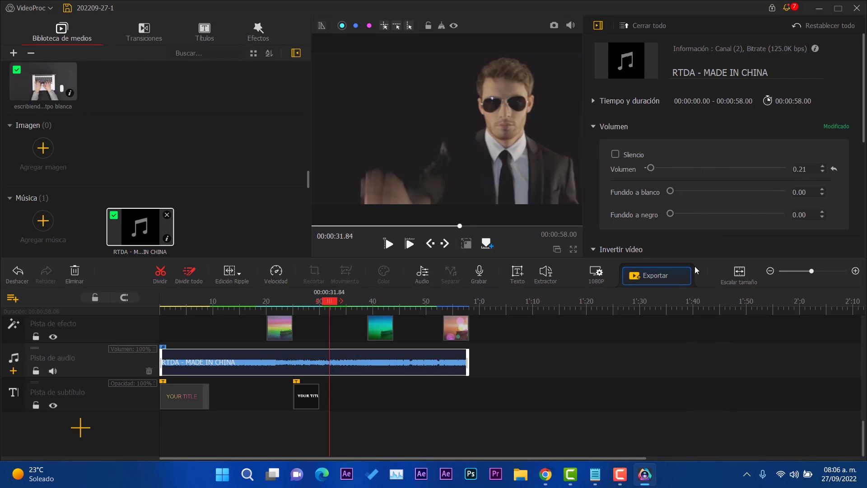
Open the export settings, name the file VIDE UNICO and choose the MP4 format
{"action": "left_click", "coordinate": [656, 276]}
{"action": "key", "text": "ctrl+a"}
{"action": "type", "text": "VIDE UNICO"}
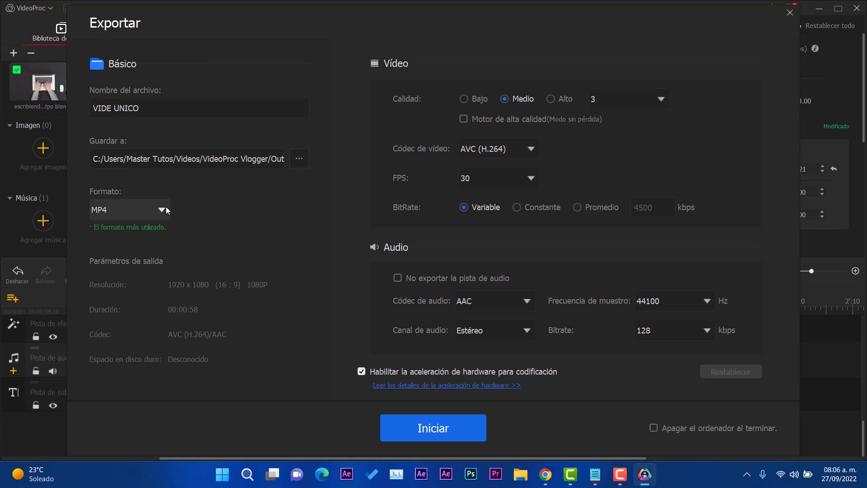
{"action": "left_click", "coordinate": [165, 207]}
{"action": "left_click", "coordinate": [131, 225]}
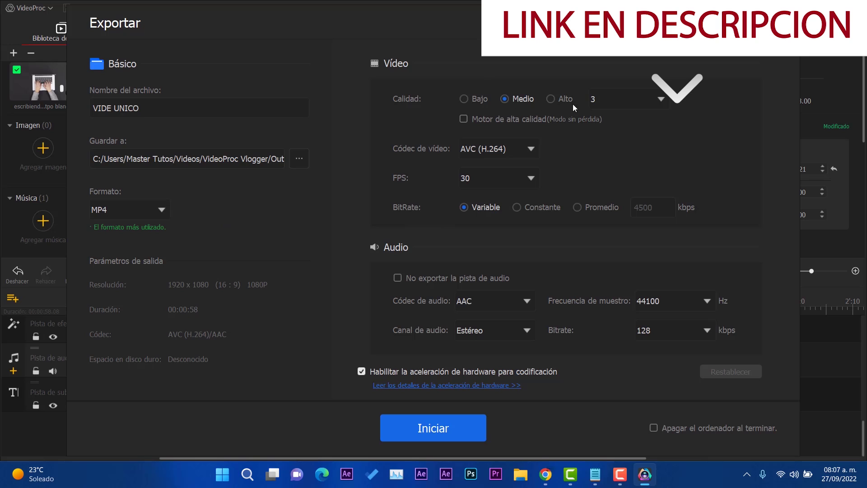
Review the frame rate options, keep 30 FPS and start exporting the video
{"action": "double_click", "coordinate": [501, 170]}
{"action": "left_click", "coordinate": [500, 171]}
{"action": "left_click", "coordinate": [497, 179]}
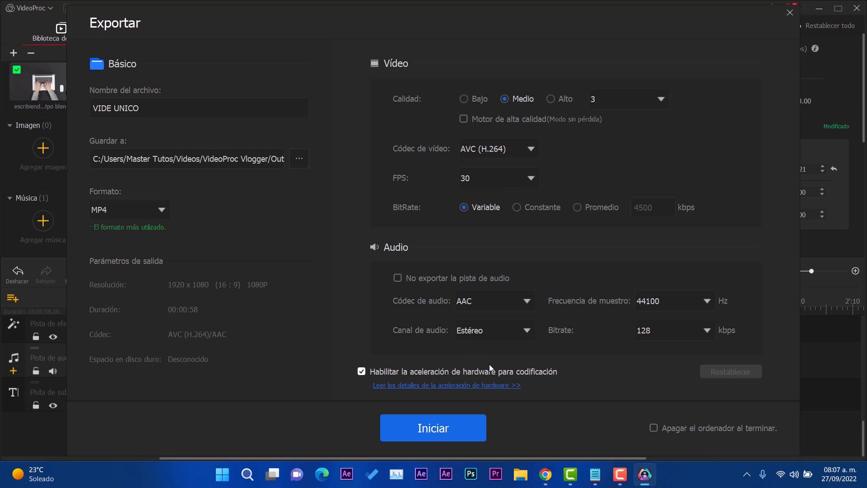
{"action": "left_click", "coordinate": [444, 429]}
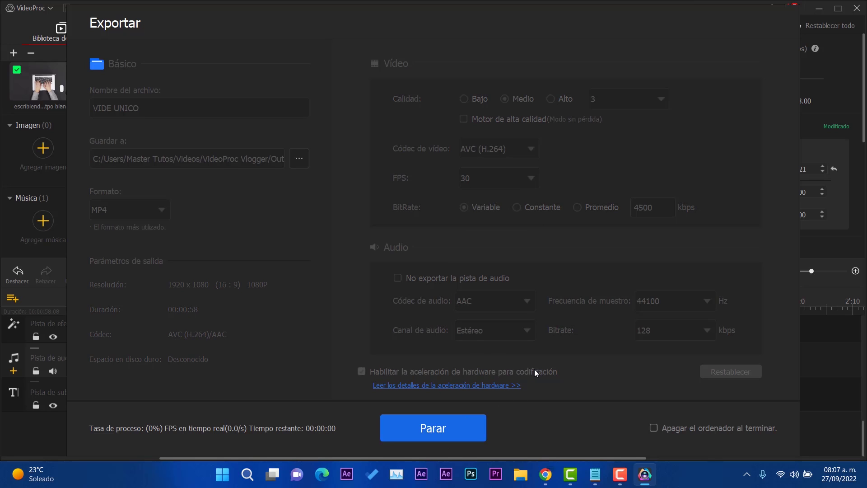